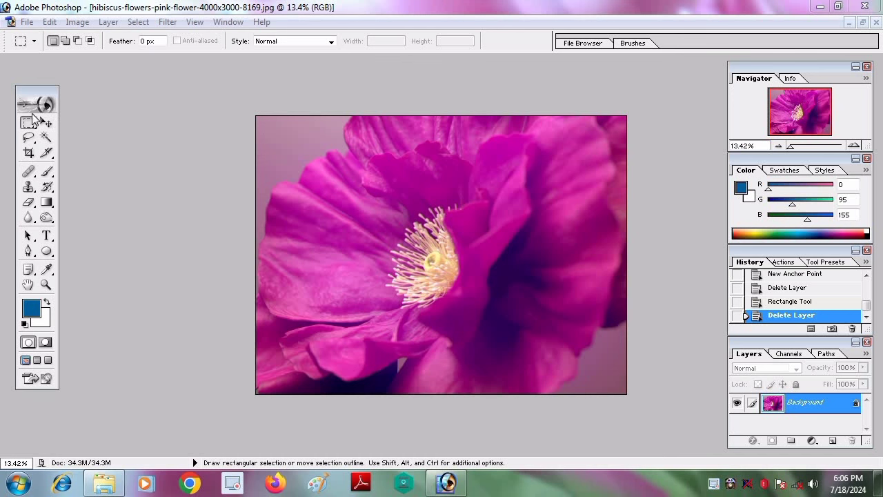
# - Nudge the toolbox higher and draw a rectangular marquee around the flower centre
pyautogui.moveTo(32, 90)
pyautogui.mouseDown()
pyautogui.moveTo(29, 66)
pyautogui.moveTo(37, 89)
pyautogui.mouseUp()
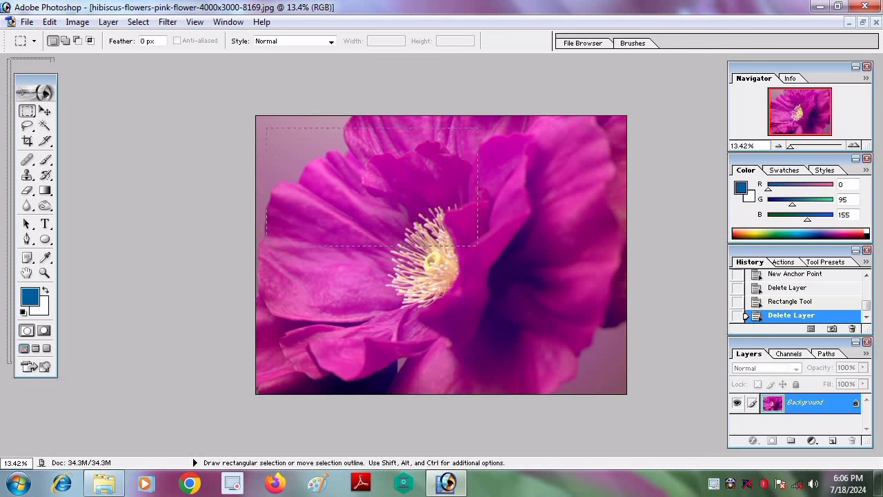
pyautogui.moveTo(477, 245); pyautogui.dragTo(613, 285)
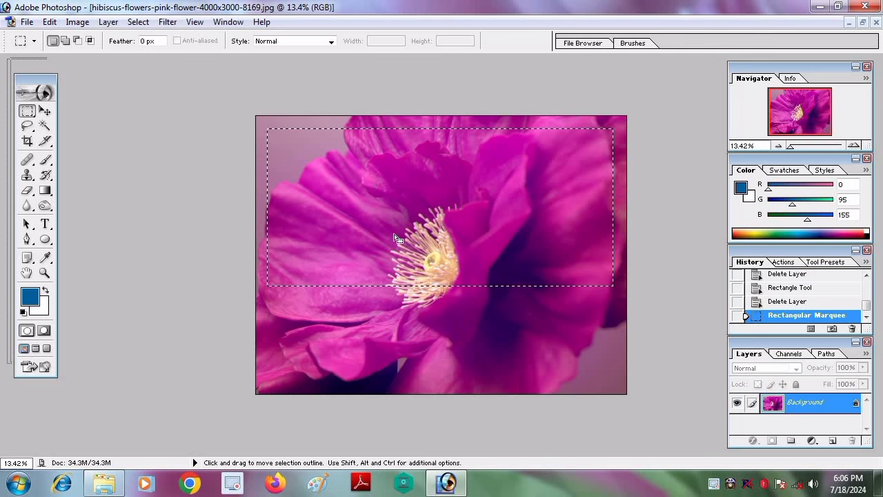
pyautogui.click(456, 341)
pyautogui.moveTo(352, 171); pyautogui.dragTo(578, 343)
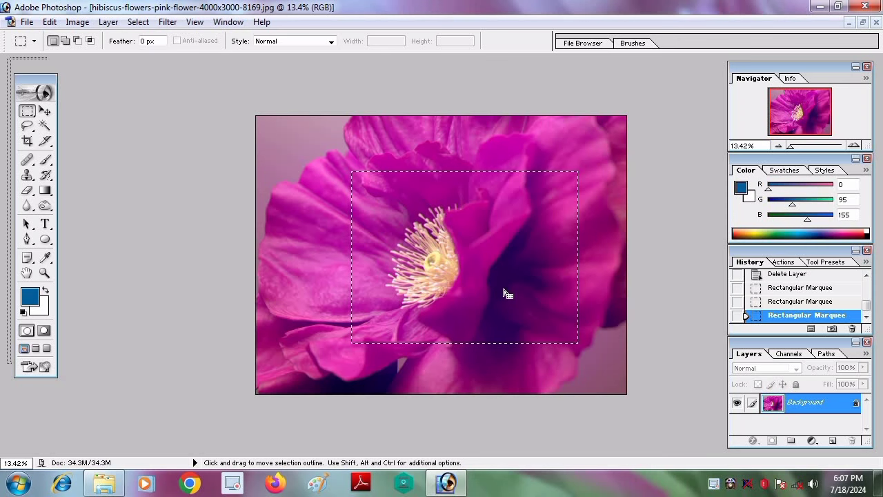
# - Drag the selected flower centre left and back, then undo the move
pyautogui.click(44, 111)
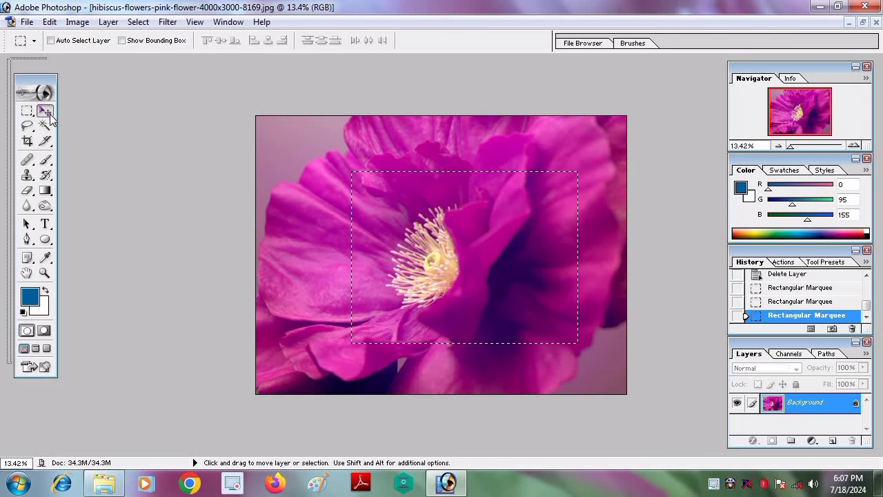
pyautogui.moveTo(525, 223); pyautogui.dragTo(315, 222)
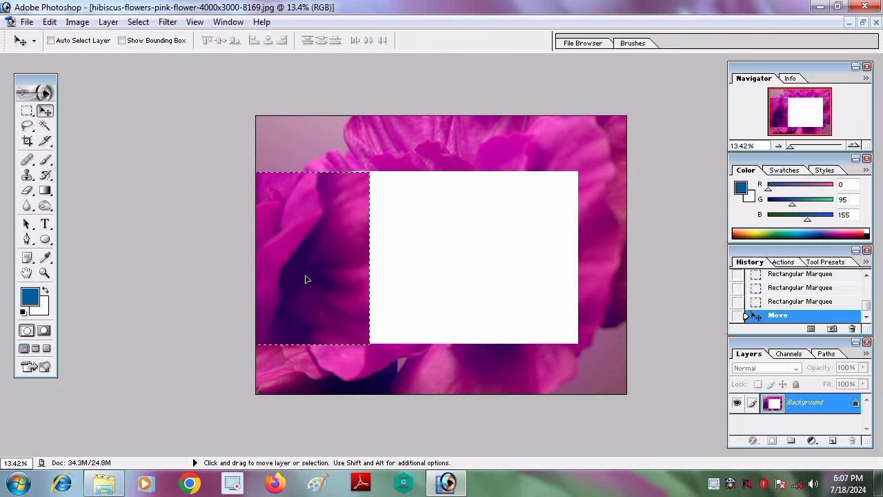
pyautogui.moveTo(305, 278); pyautogui.dragTo(520, 263)
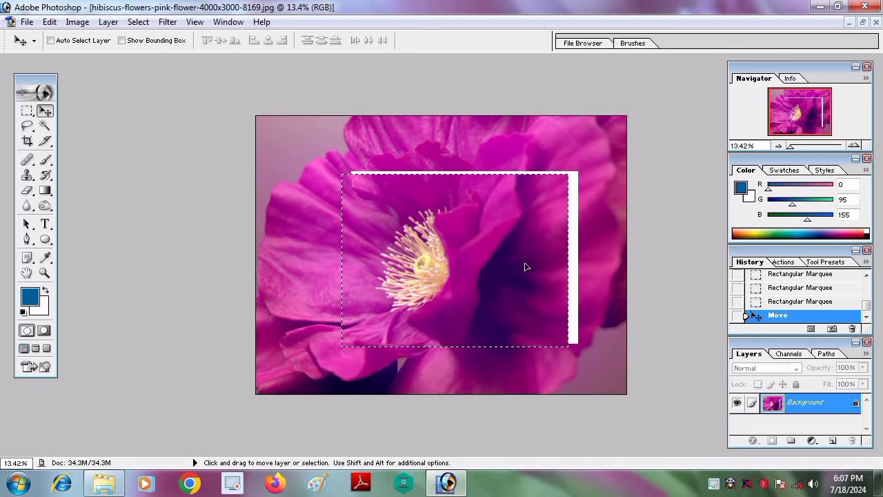
pyautogui.hotkey('ctrl', 'z')
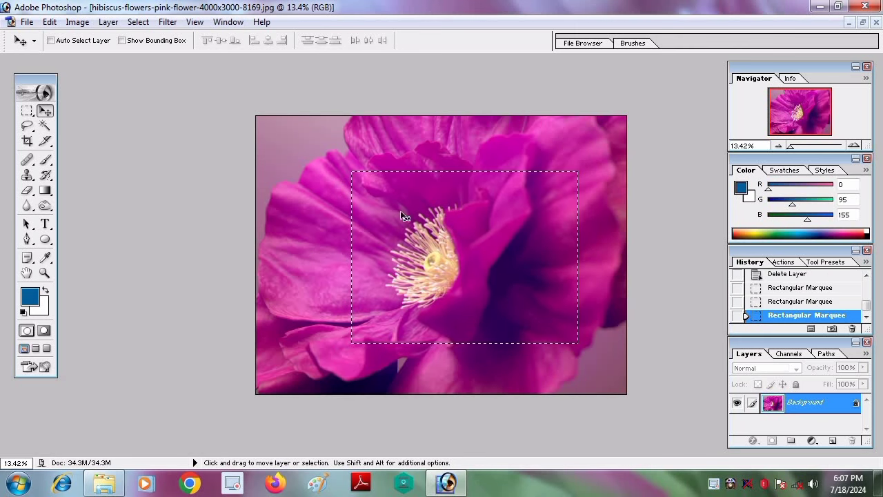
# - Clear the selection and try moving the locked Background layer
pyautogui.click(26, 112)
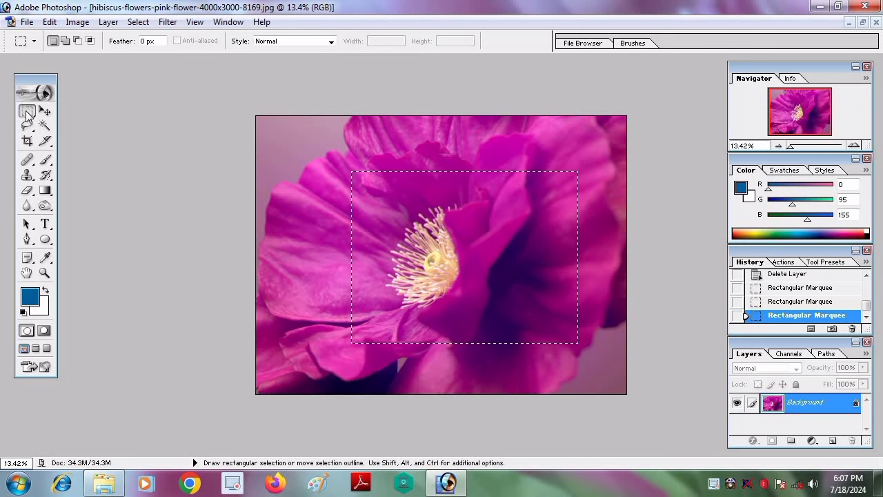
pyautogui.click(274, 147)
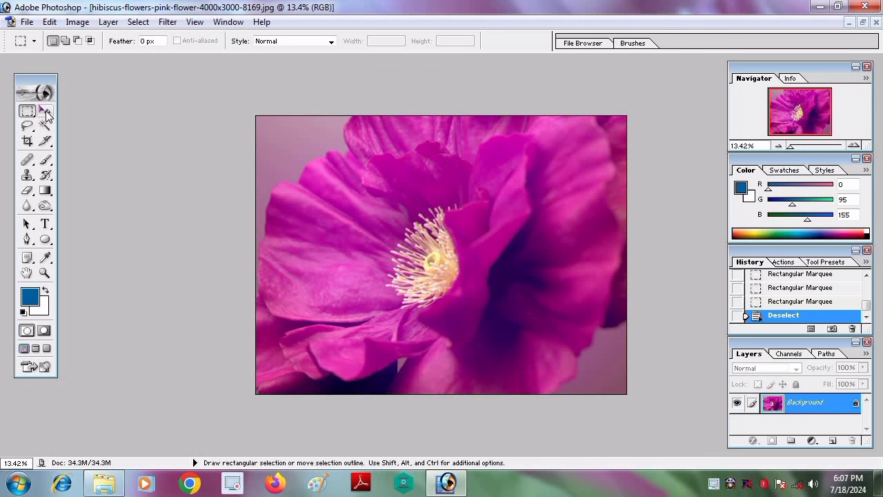
pyautogui.click(45, 111)
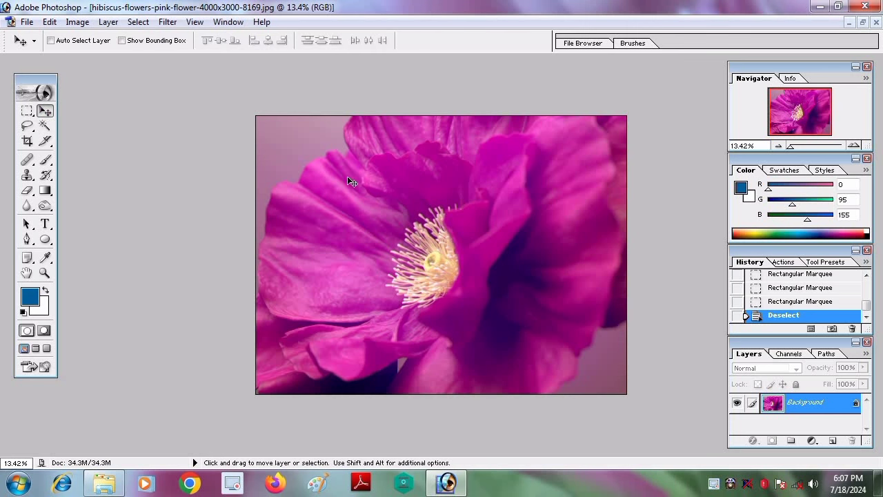
pyautogui.click(386, 209)
pyautogui.click(441, 191)
# - Trace a freehand Lasso selection around the left petals
pyautogui.click(28, 127)
pyautogui.rightClick(31, 133)
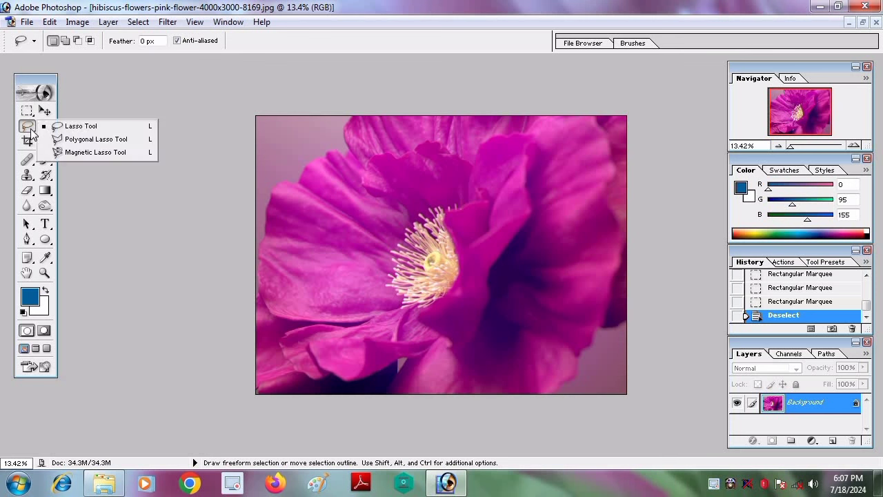
pyautogui.click(81, 131)
pyautogui.moveTo(339, 136); pyautogui.dragTo(264, 199)
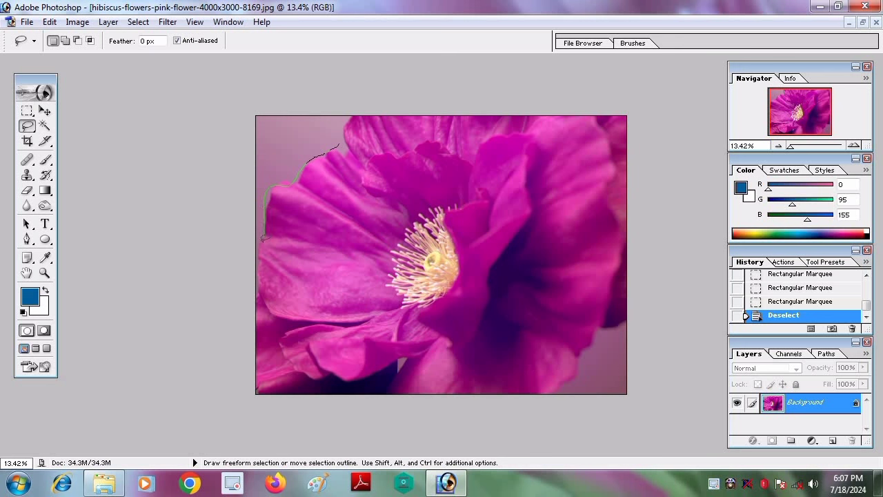
pyautogui.moveTo(262, 238); pyautogui.dragTo(257, 272)
pyautogui.moveTo(373, 331); pyautogui.dragTo(430, 299)
pyautogui.moveTo(355, 158); pyautogui.dragTo(339, 138)
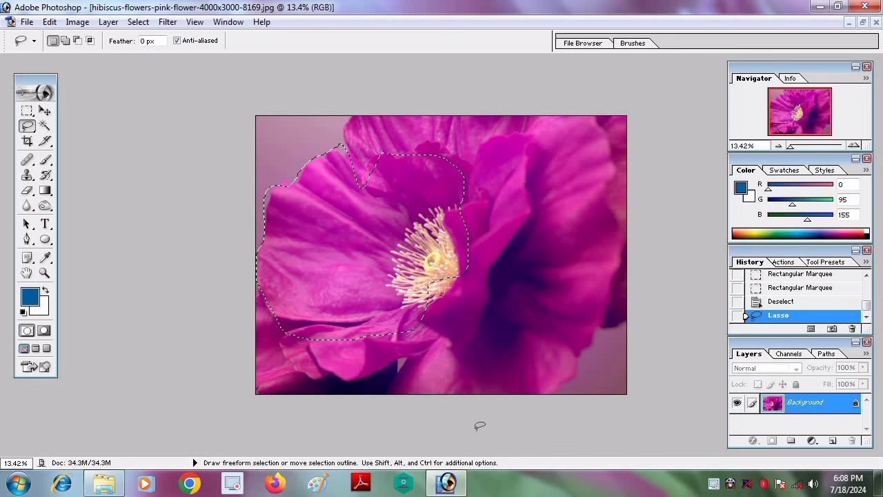
# - Shift the lasso-selected petals right and open the blue swirl wallpaper from Explorer
pyautogui.click(44, 110)
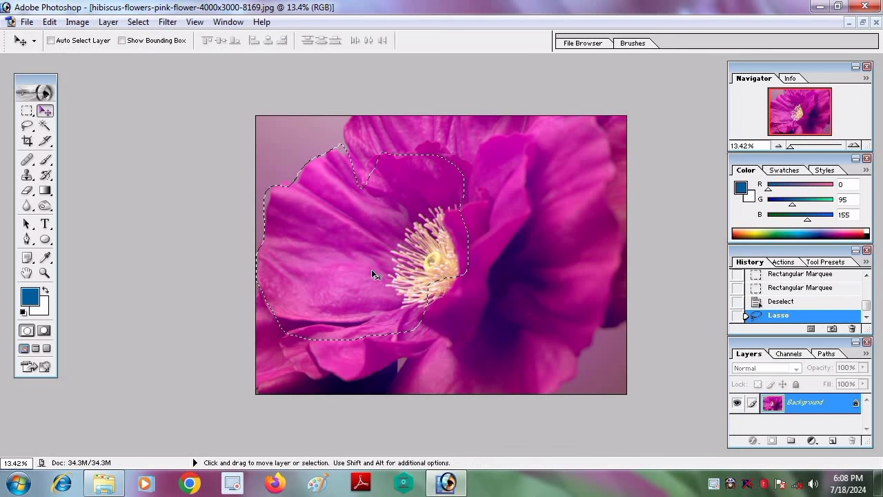
pyautogui.moveTo(386, 241)
pyautogui.mouseDown()
pyautogui.moveTo(407, 269)
pyautogui.moveTo(558, 242)
pyautogui.mouseUp()
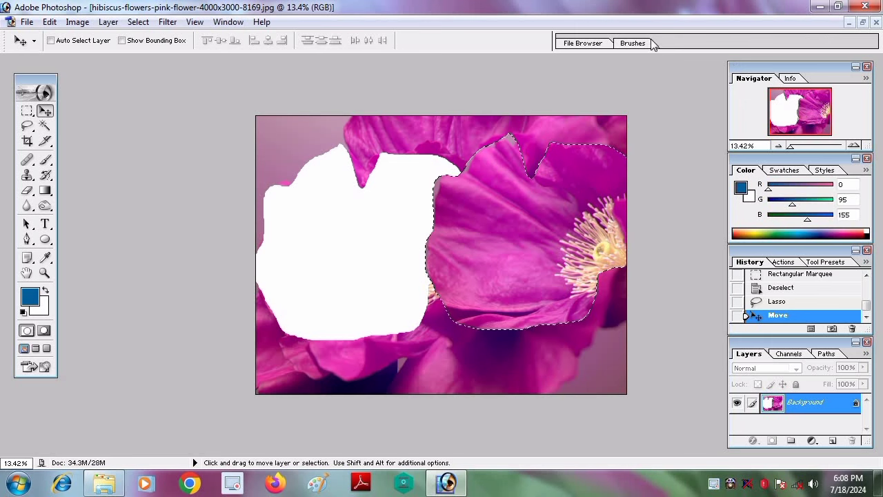
pyautogui.click(104, 482)
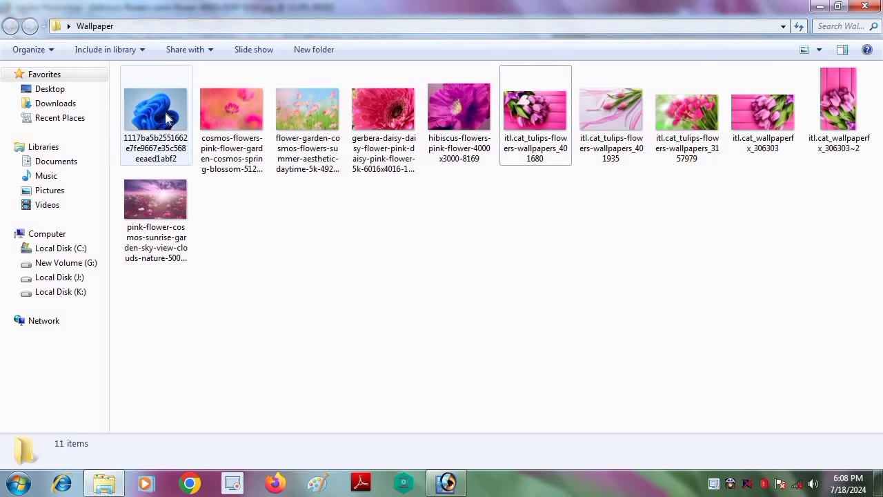
pyautogui.moveTo(156, 110)
pyautogui.mouseDown()
pyautogui.moveTo(411, 312)
pyautogui.moveTo(614, 204)
pyautogui.mouseUp()
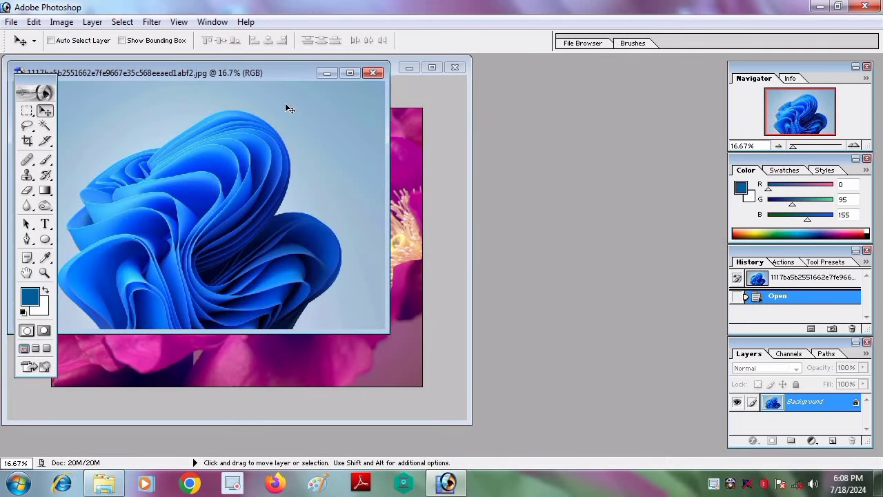
# - Copy the selected hibiscus petals into the blue wallpaper as Layer 1 and position them
pyautogui.moveTo(307, 75); pyautogui.dragTo(715, 97)
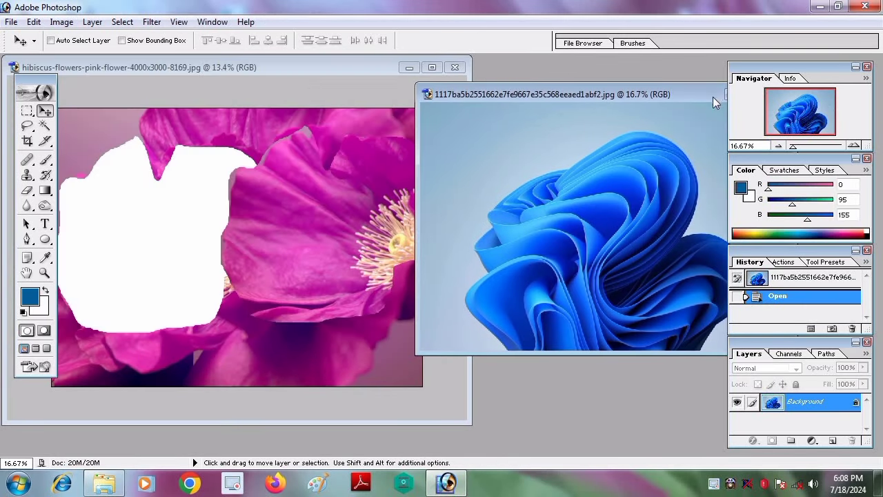
pyautogui.click(207, 228)
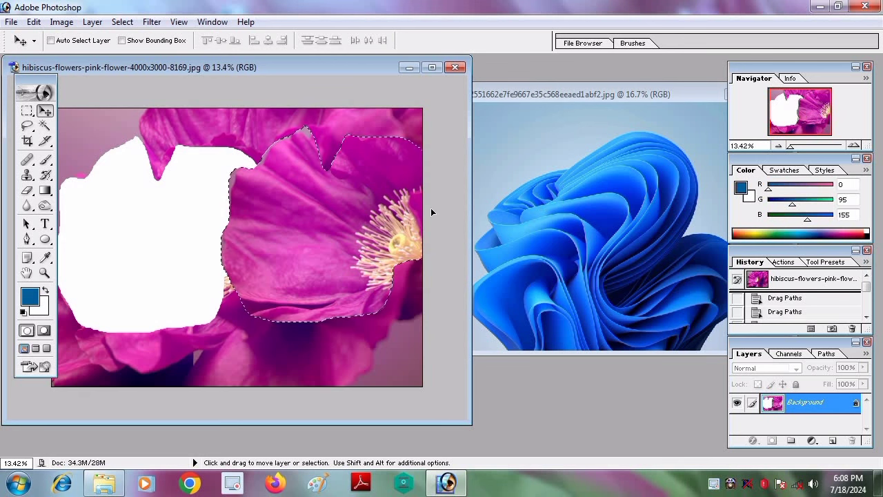
pyautogui.moveTo(431, 212); pyautogui.dragTo(594, 191)
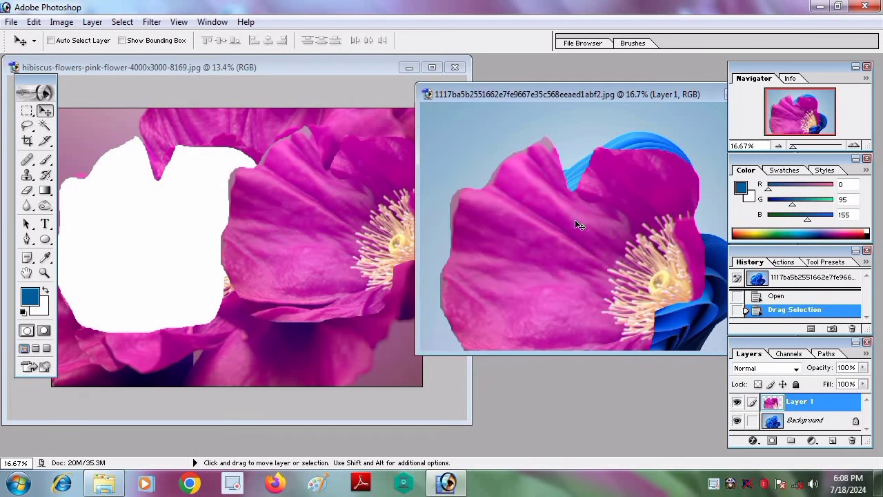
pyautogui.moveTo(578, 224); pyautogui.dragTo(591, 196)
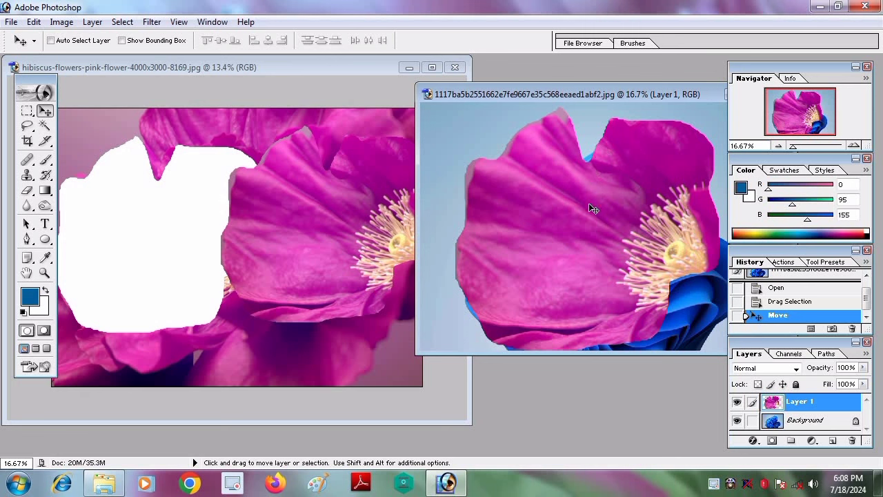
pyautogui.hotkey('ctrl', 'z')
pyautogui.hotkey('ctrl', 'z')
pyautogui.hotkey('ctrl', 'z')
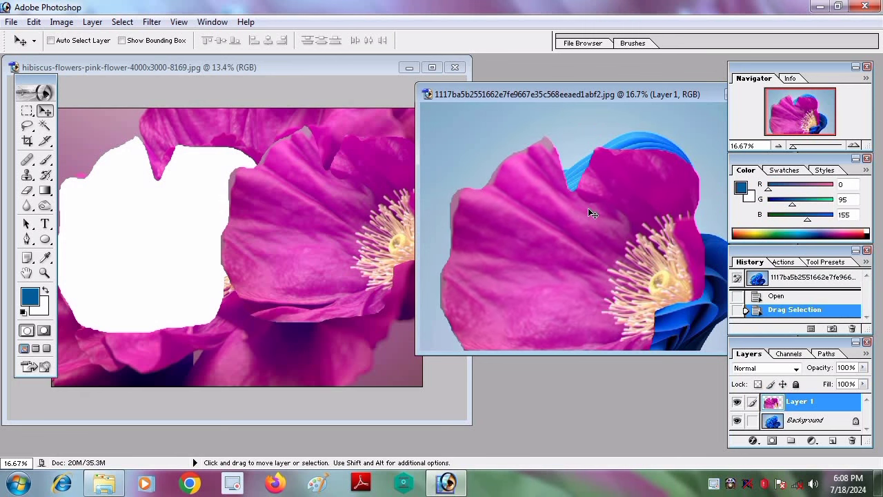
pyautogui.hotkey('ctrl', 'z')
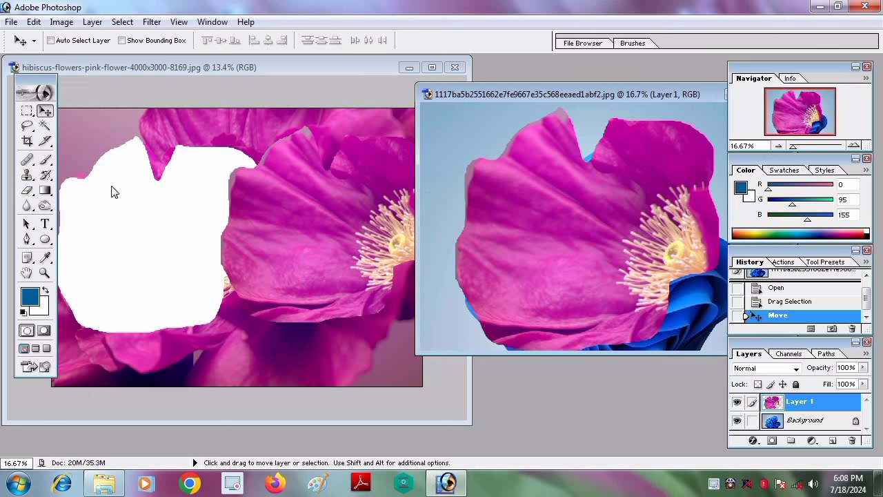
pyautogui.click(260, 180)
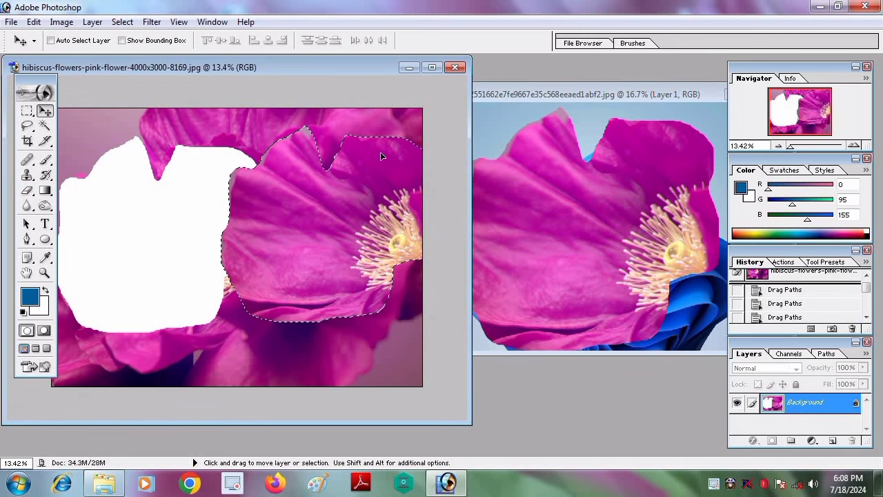
# - Slide the cut petals back into the white hole and clear all selections
pyautogui.moveTo(275, 187); pyautogui.dragTo(181, 193)
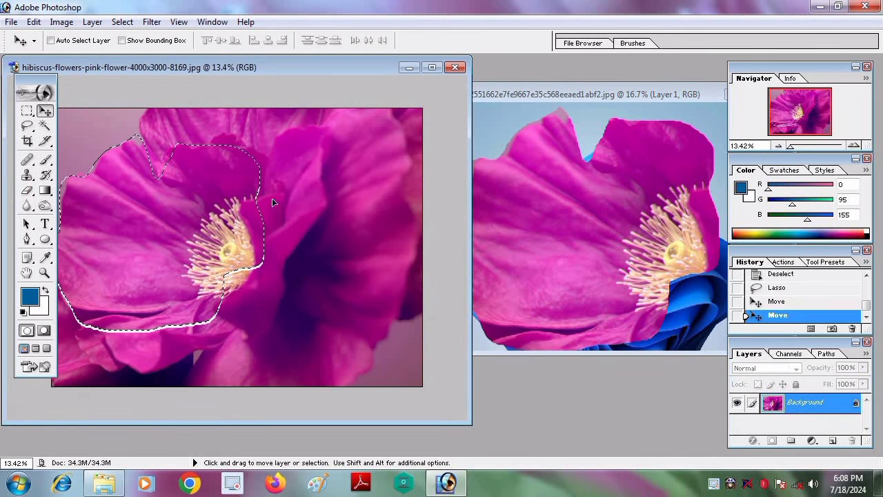
pyautogui.press('m')
pyautogui.hotkey('ctrl', 'd')
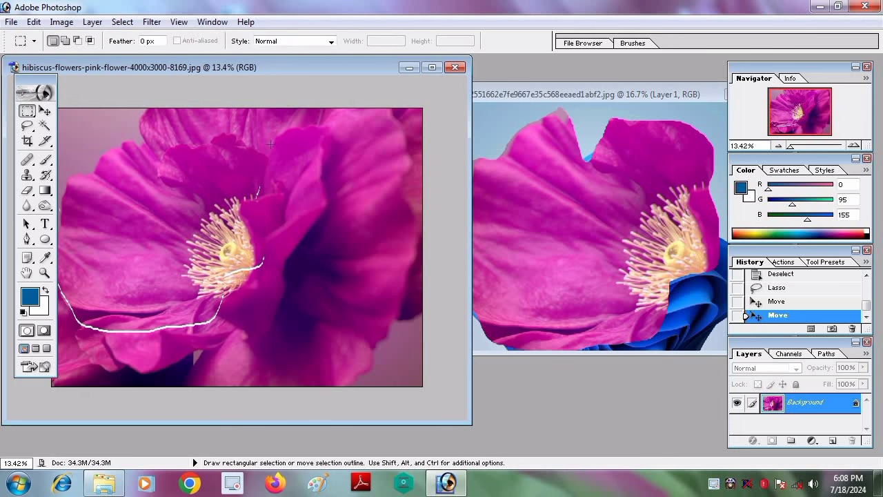
pyautogui.moveTo(209, 220); pyautogui.dragTo(211, 231)
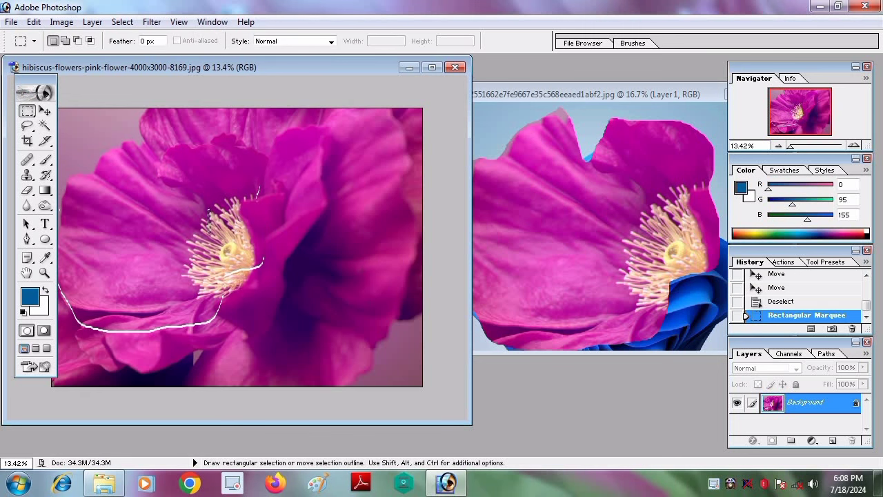
pyautogui.hotkey('ctrl', 'd')
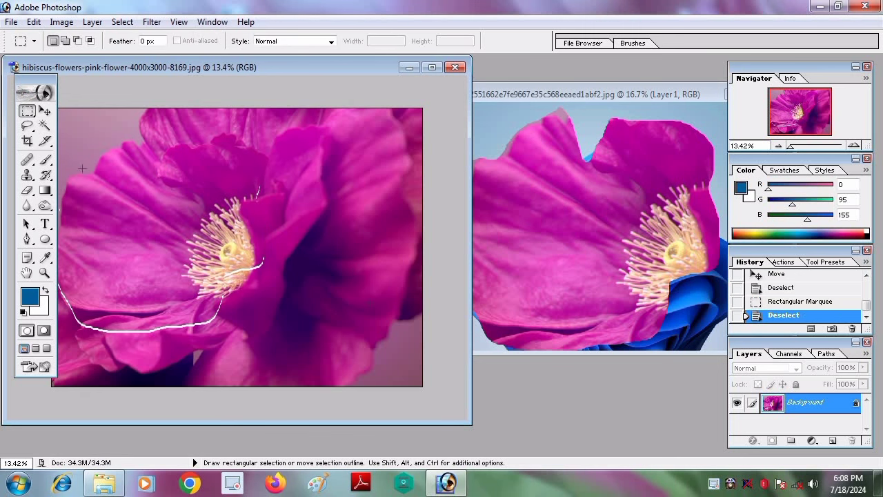
# - Draw a four-corner Polygonal Lasso selection around the left petal and flower centre
pyautogui.click(30, 128)
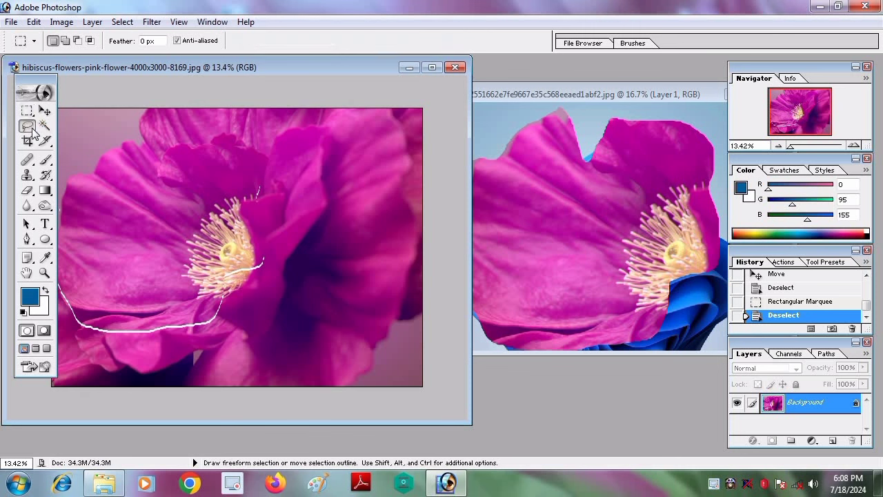
pyautogui.click(31, 129)
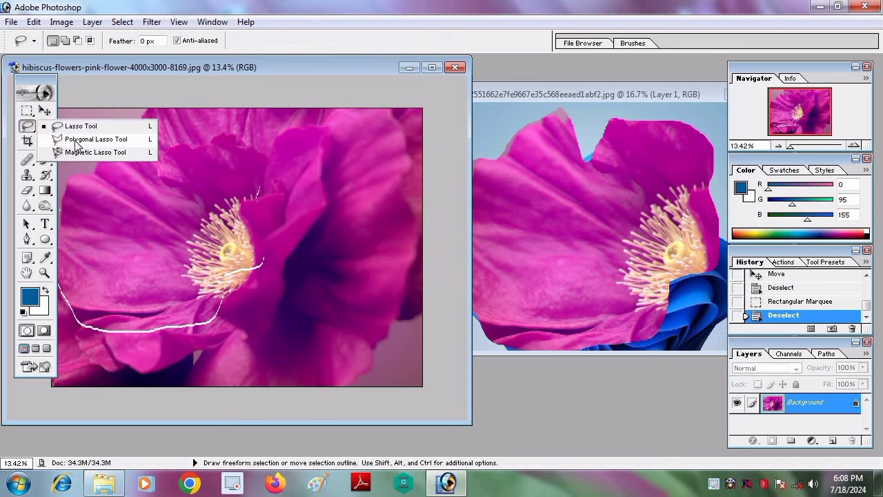
pyautogui.click(78, 140)
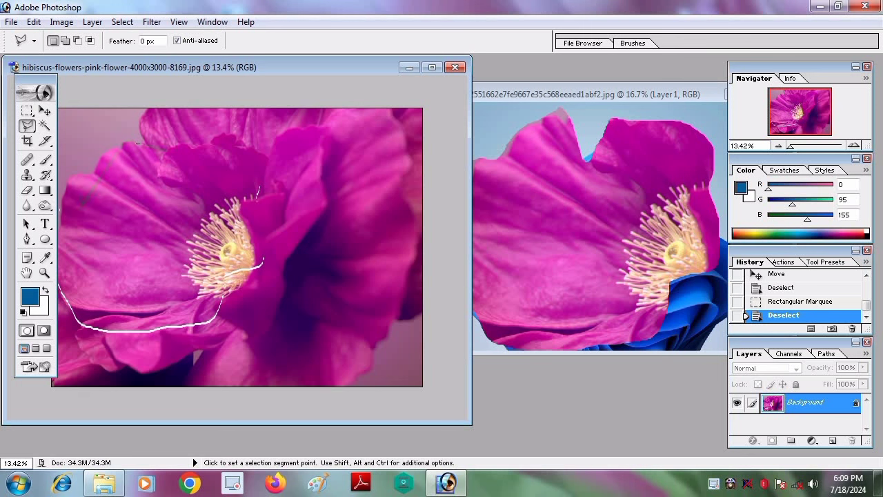
pyautogui.click(187, 253)
pyautogui.click(379, 249)
pyautogui.click(303, 301)
pyautogui.click(111, 296)
pyautogui.doubleClick(169, 146)
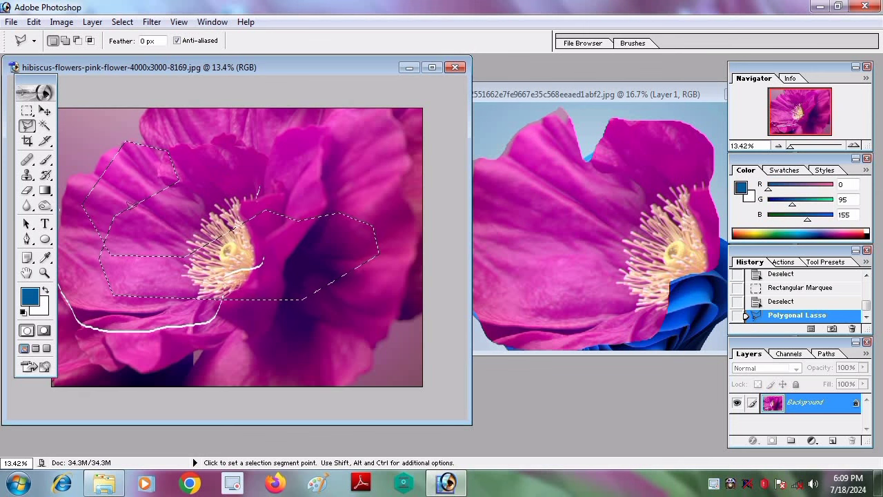
pyautogui.moveTo(26, 126); pyautogui.dragTo(84, 157)
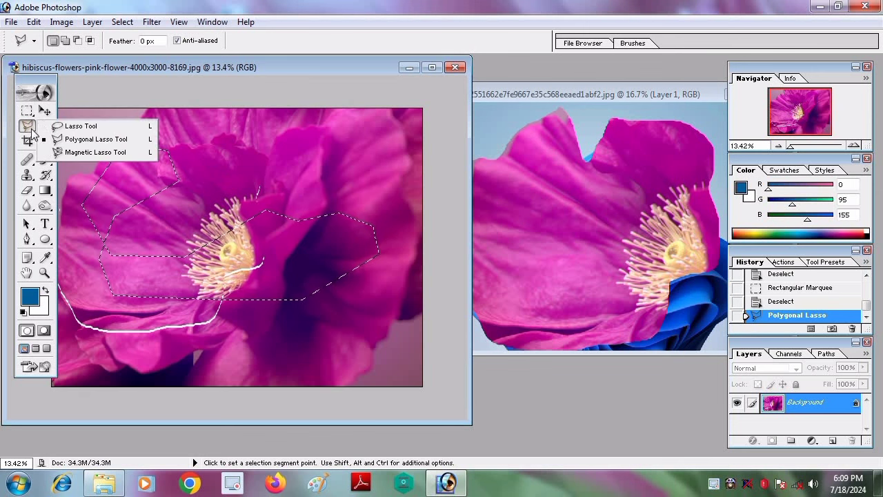
# - Trace and close a Magnetic Lasso outline, then start a new one along the petal edge
pyautogui.click(82, 152)
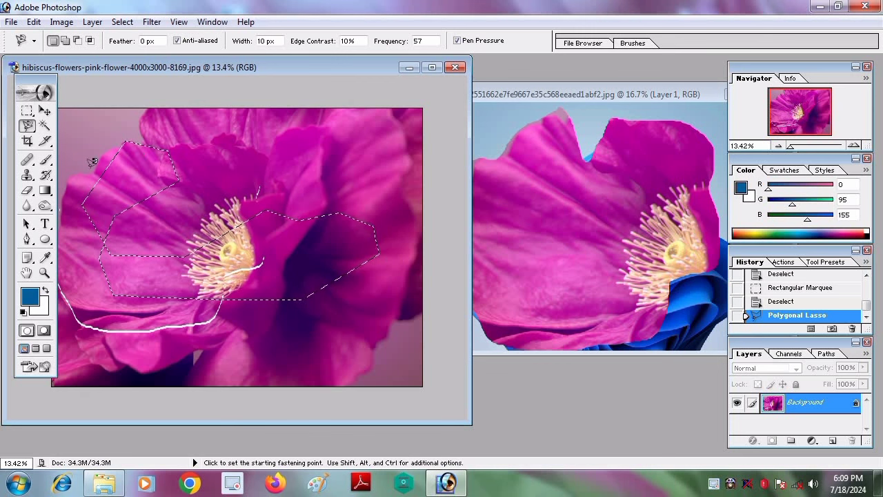
pyautogui.click(76, 176)
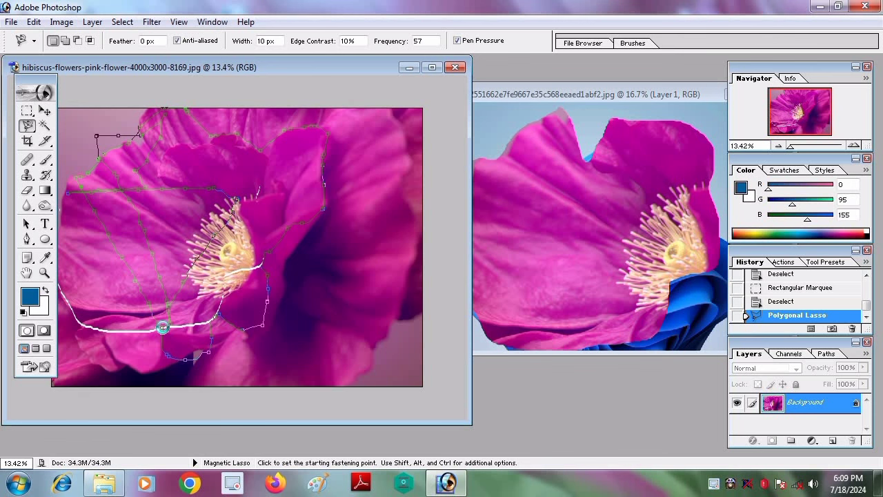
pyautogui.doubleClick(162, 327)
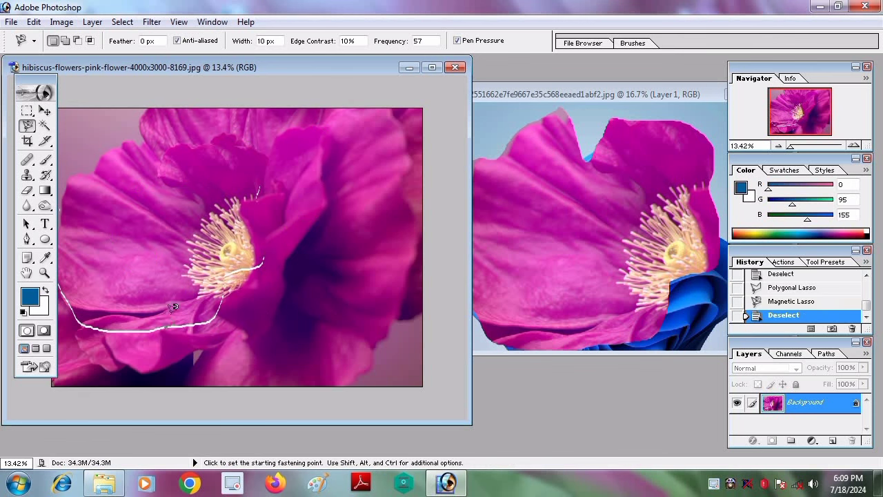
pyautogui.click(173, 307)
# - Try Magic Wand selections on the background, left petal, dark purple area and upper petals
pyautogui.click(45, 125)
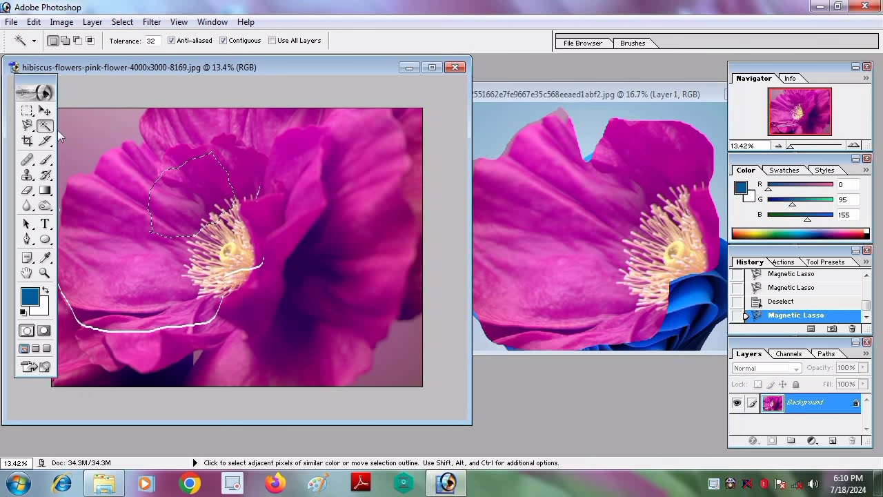
pyautogui.moveTo(198, 69); pyautogui.dragTo(281, 64)
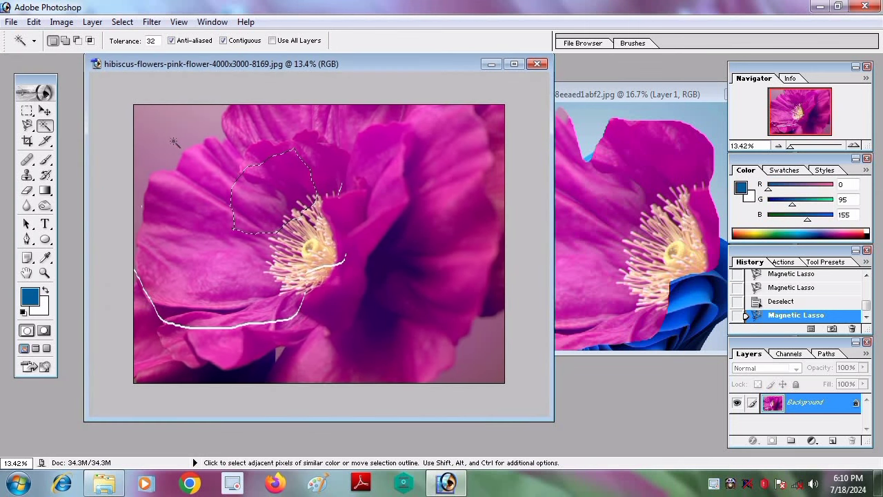
pyautogui.click(167, 139)
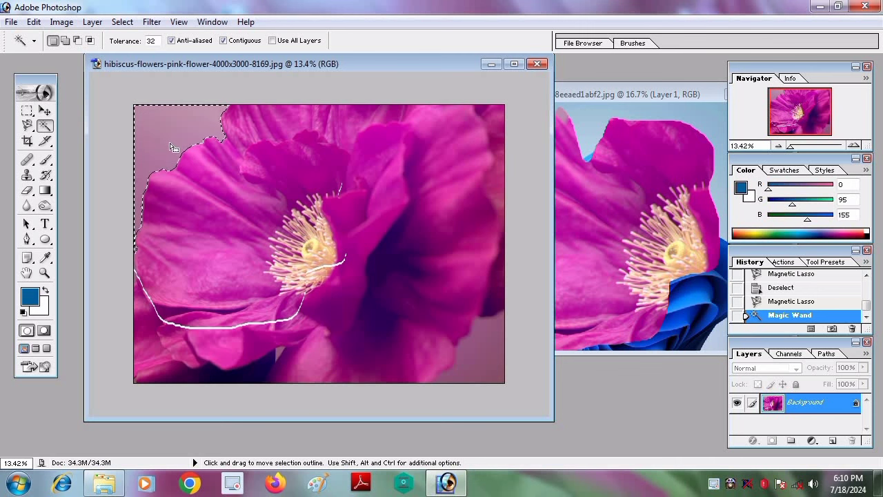
pyautogui.click(241, 274)
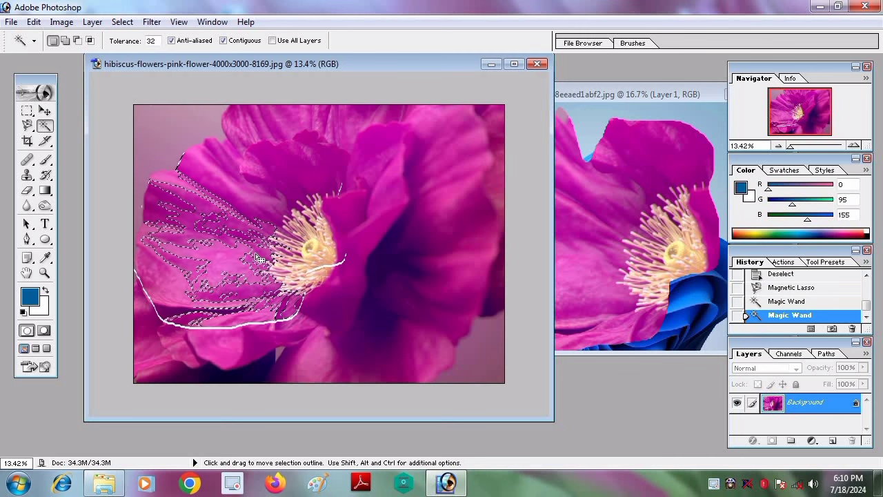
pyautogui.click(386, 288)
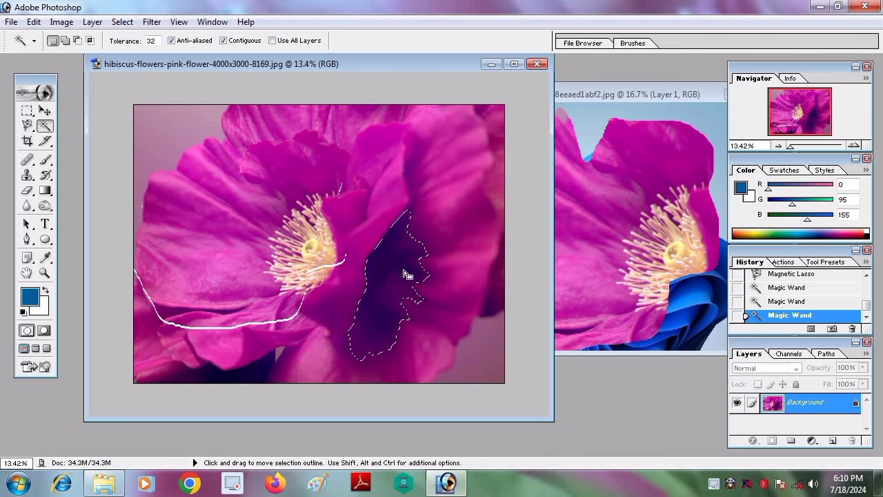
pyautogui.click(490, 355)
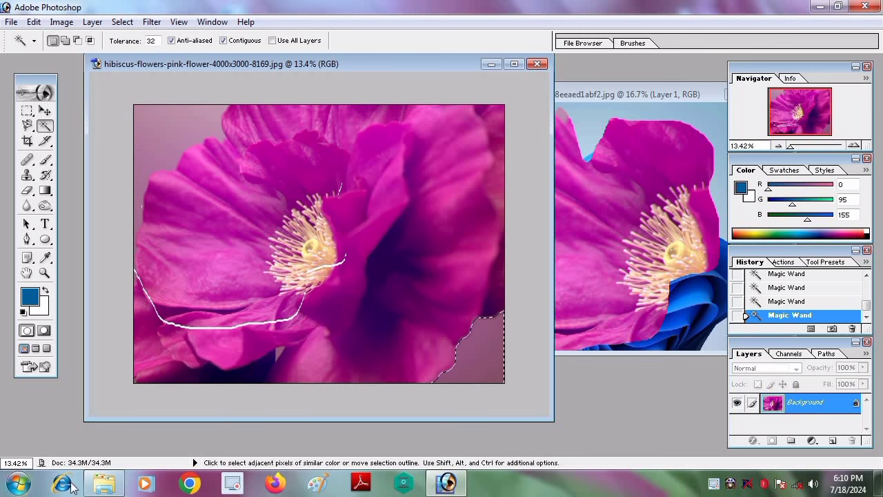
pyautogui.click(469, 173)
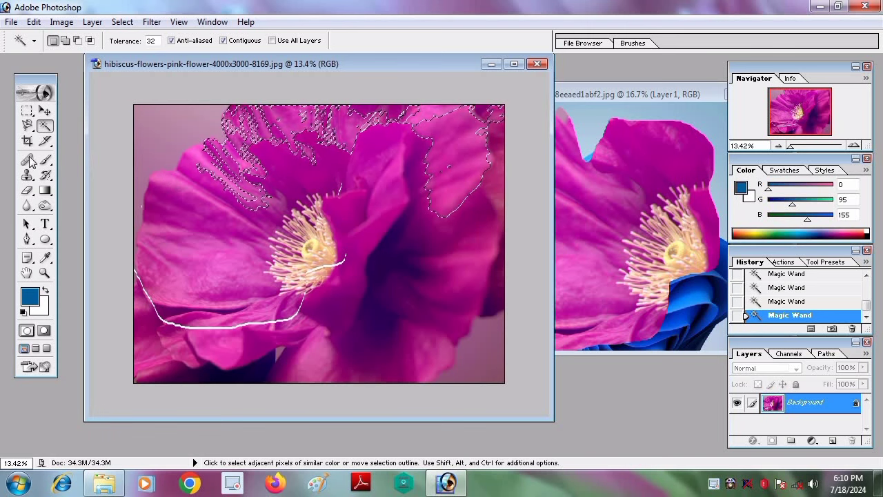
pyautogui.click(28, 142)
# - Draw a trial crop frame over the upper flower, extend it downward, then cancel it
pyautogui.click(184, 236)
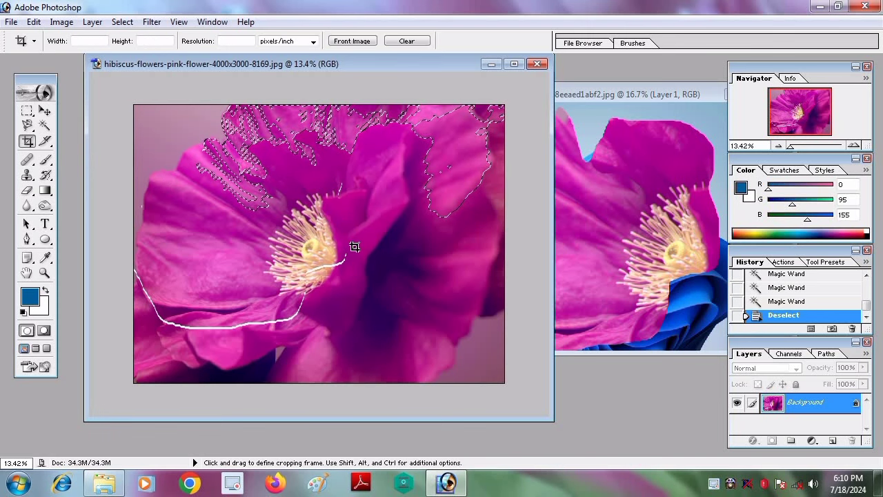
pyautogui.moveTo(175, 158); pyautogui.dragTo(489, 216)
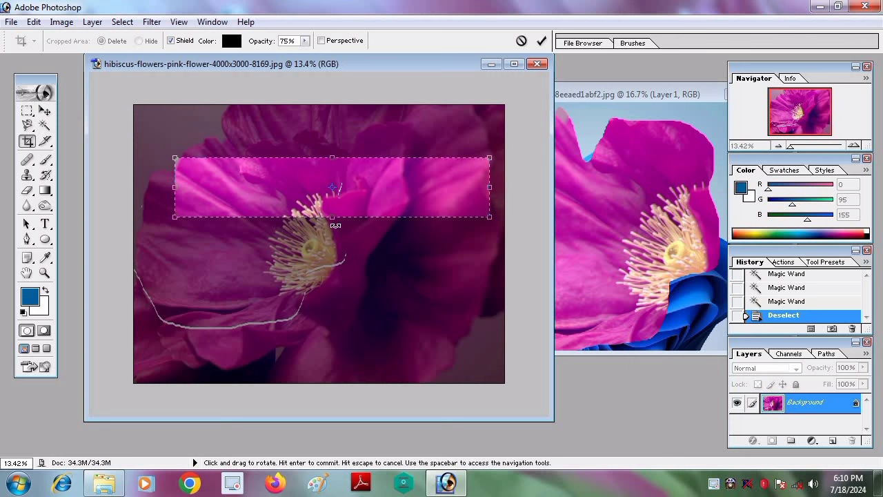
pyautogui.moveTo(329, 230); pyautogui.dragTo(330, 295)
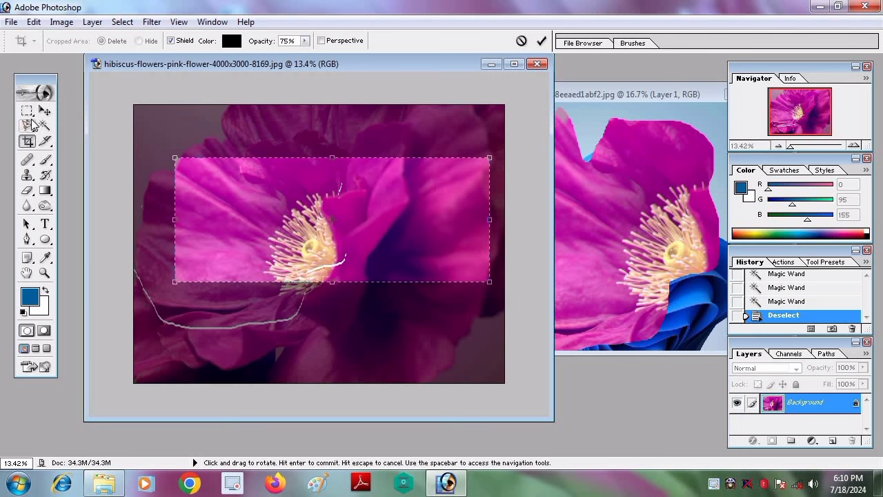
pyautogui.rightClick(259, 211)
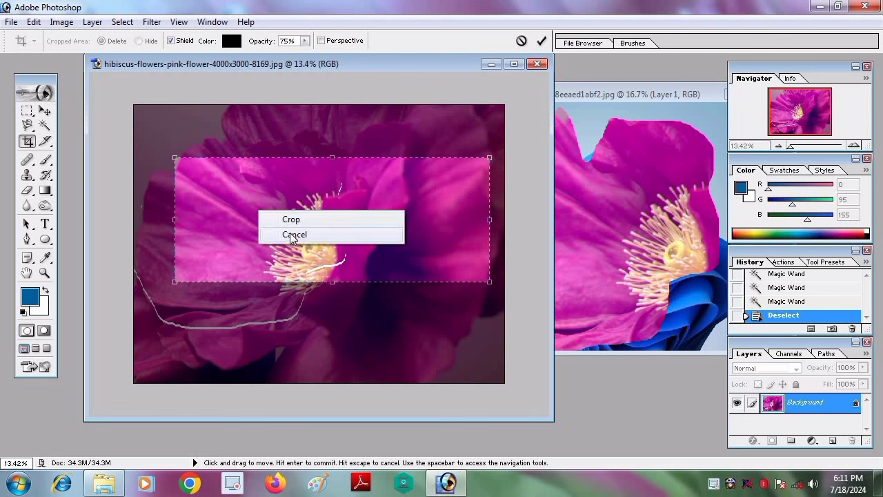
pyautogui.click(294, 234)
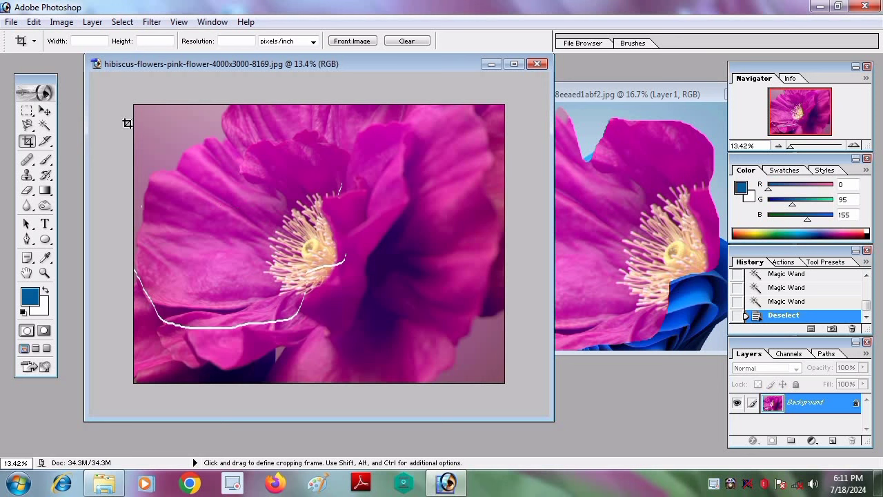
# - Draw four slices across the hibiscus photo with the Slice tool
pyautogui.click(45, 143)
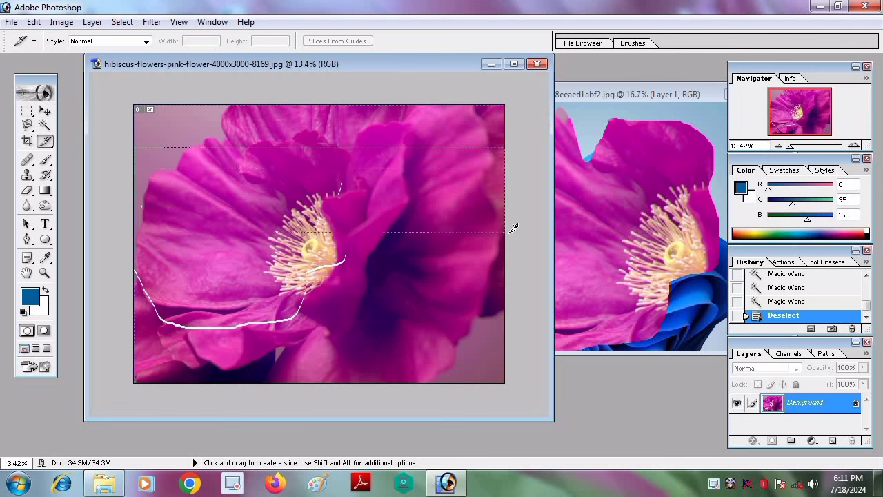
pyautogui.moveTo(507, 164); pyautogui.dragTo(509, 234)
pyautogui.moveTo(137, 271); pyautogui.dragTo(475, 329)
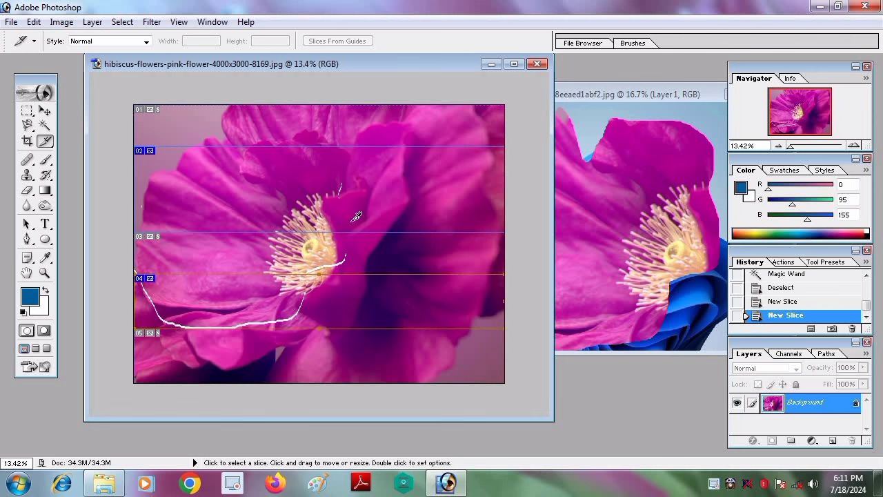
pyautogui.moveTo(346, 88)
pyautogui.mouseDown()
pyautogui.moveTo(427, 383)
pyautogui.moveTo(445, 378)
pyautogui.mouseUp()
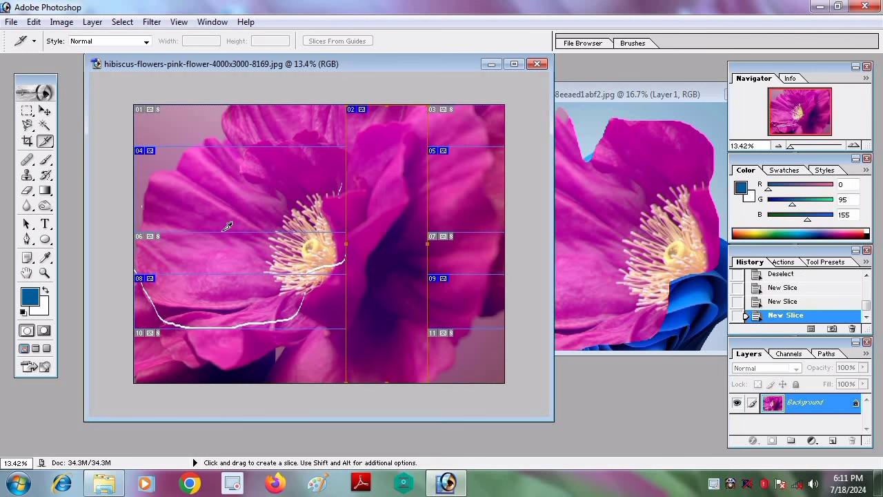
pyautogui.moveTo(230, 105); pyautogui.dragTo(261, 349)
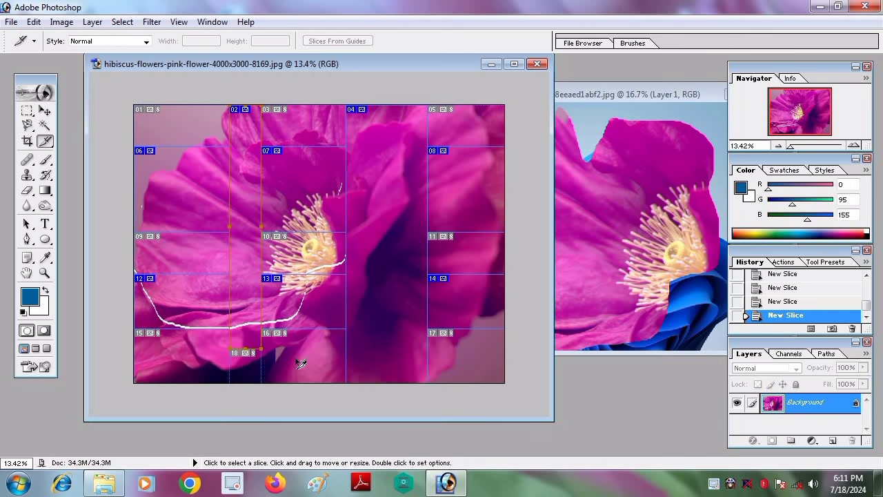
# - Undo the last slice and close the hibiscus photo, answering the save prompt
pyautogui.hotkey('ctrl', 'z')
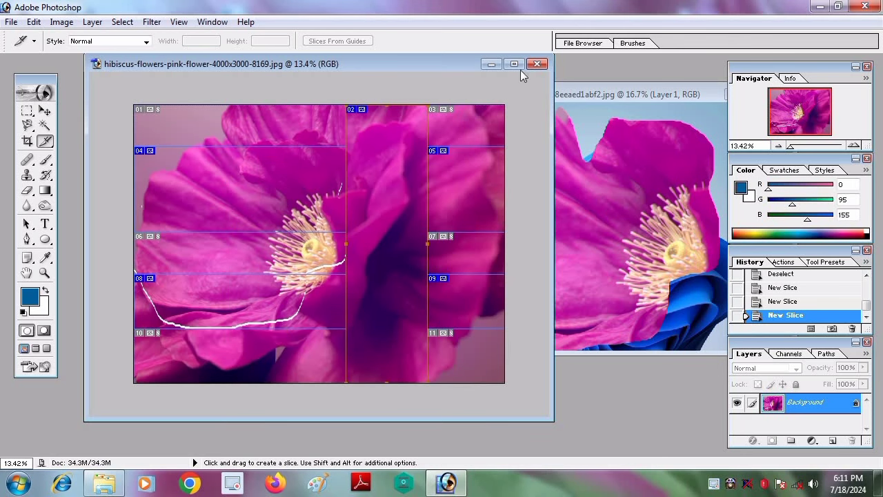
pyautogui.click(536, 63)
pyautogui.click(450, 194)
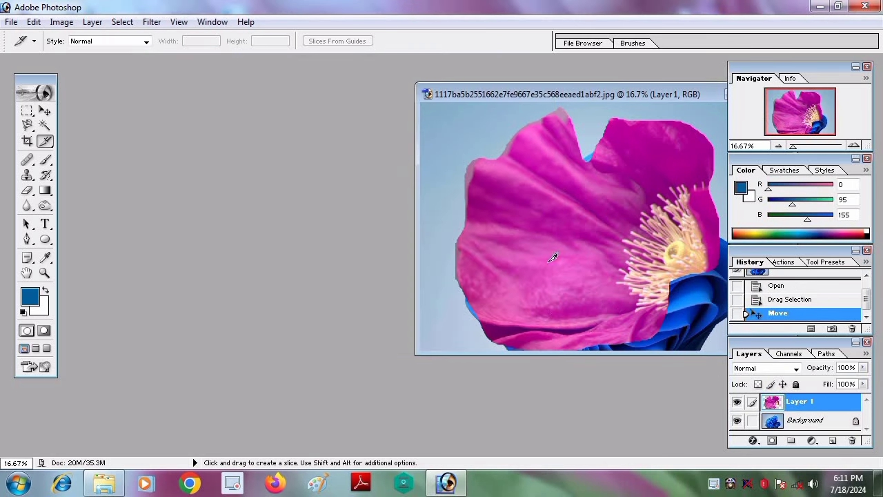
# - Drag the hibiscus image from the Wallpaper folder into Photoshop to reopen it
pyautogui.click(110, 481)
pyautogui.click(485, 116)
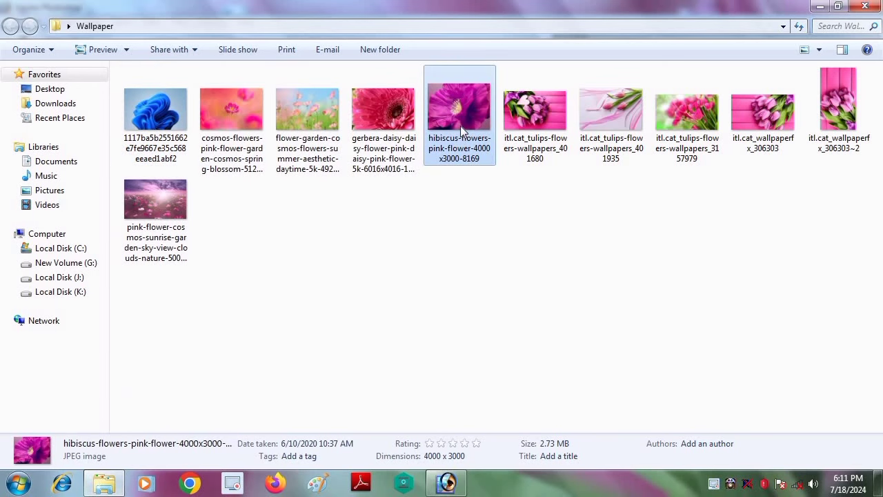
pyautogui.moveTo(474, 120)
pyautogui.mouseDown()
pyautogui.moveTo(455, 490)
pyautogui.moveTo(244, 258)
pyautogui.mouseUp()
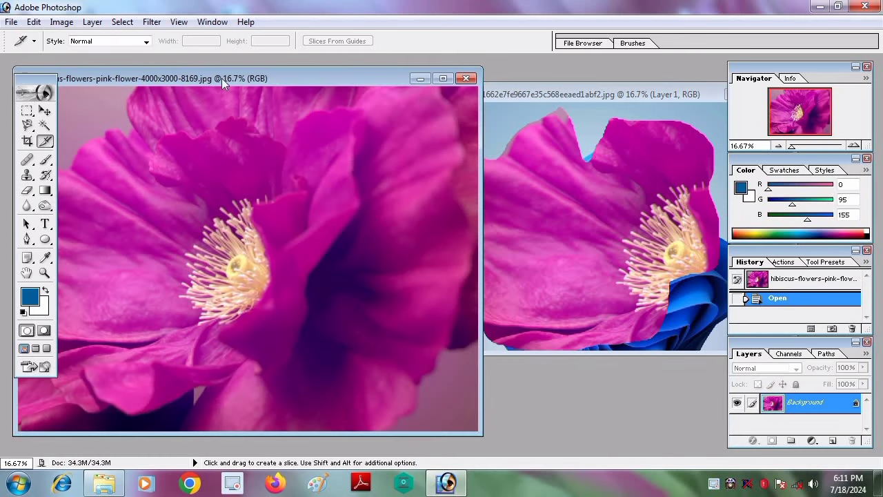
# - Move the hibiscus document window right and select the Healing Brush Tool
pyautogui.moveTo(221, 78); pyautogui.dragTo(346, 80)
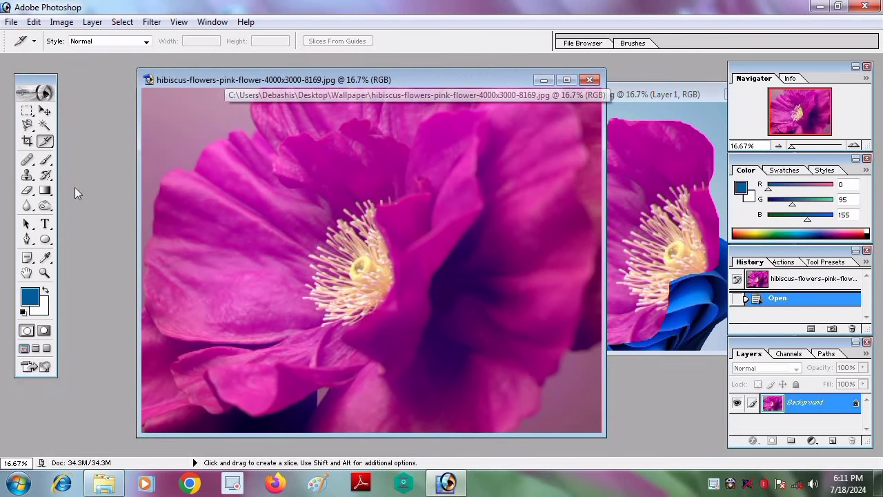
pyautogui.click(31, 161)
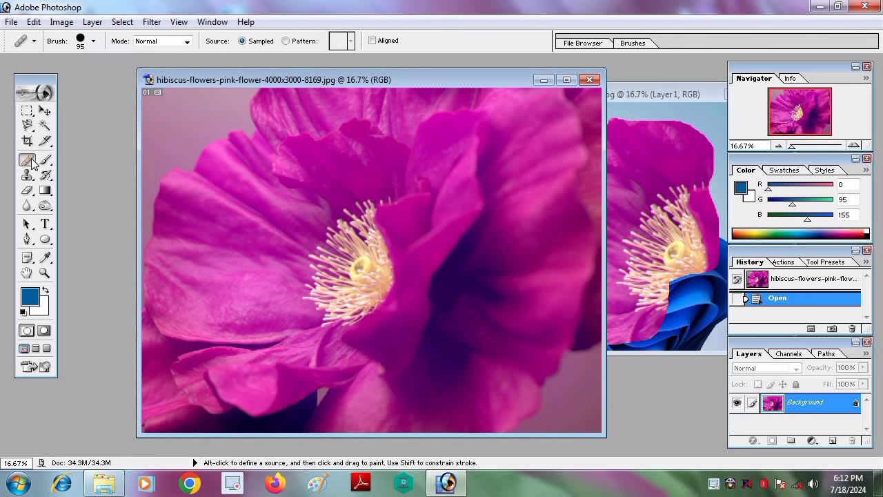
pyautogui.click(32, 163)
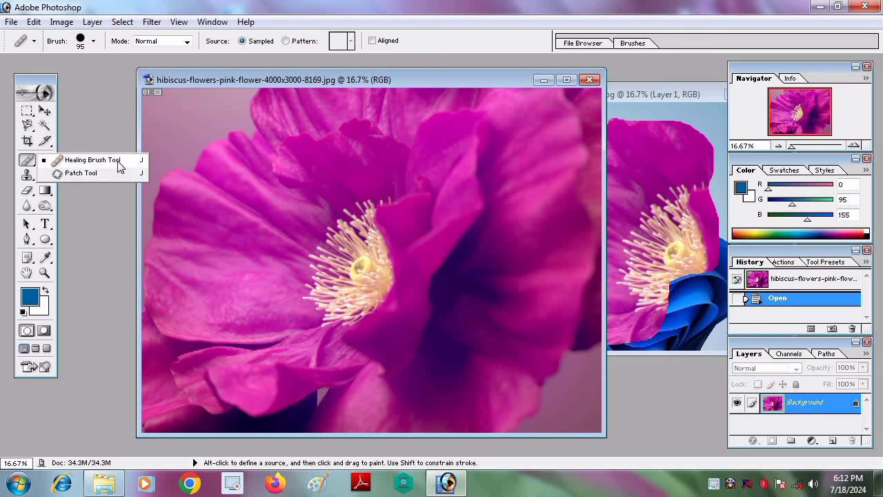
pyautogui.click(93, 164)
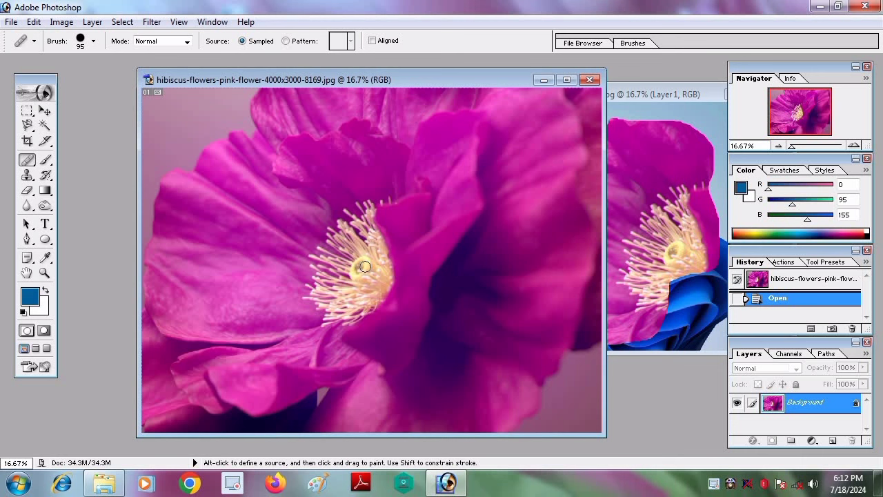
# - Alt-click the yellow stamens as the source and heal them into the upper-left petal
pyautogui.click(365, 266)
pyautogui.click(432, 190)
pyautogui.press('alt')
pyautogui.keyDown('alt'); pyautogui.click(361, 267); pyautogui.keyUp('alt')
pyautogui.moveTo(186, 141)
pyautogui.mouseDown()
pyautogui.moveTo(176, 125)
pyautogui.moveTo(168, 155)
pyautogui.moveTo(207, 110)
pyautogui.moveTo(173, 139)
pyautogui.mouseUp()
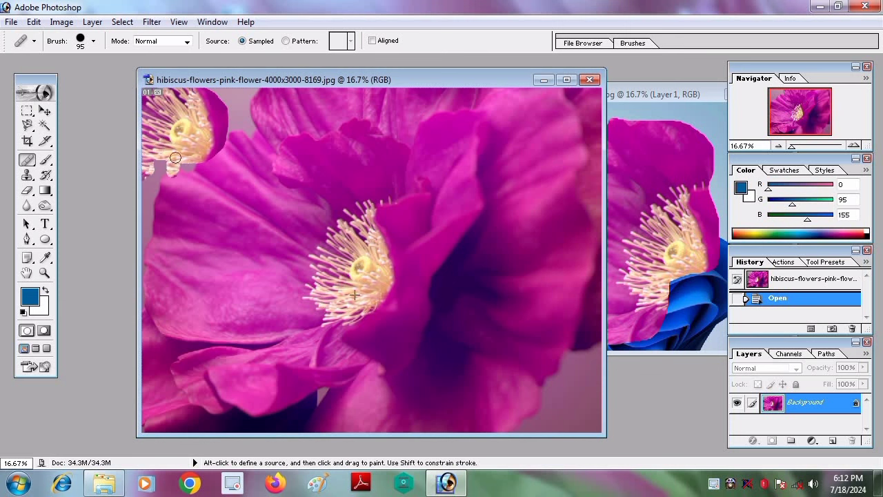
pyautogui.moveTo(153, 110); pyautogui.dragTo(166, 162)
# - Paint a test blue stroke near the upper-left stamens with the regular Brush Tool
pyautogui.click(51, 166)
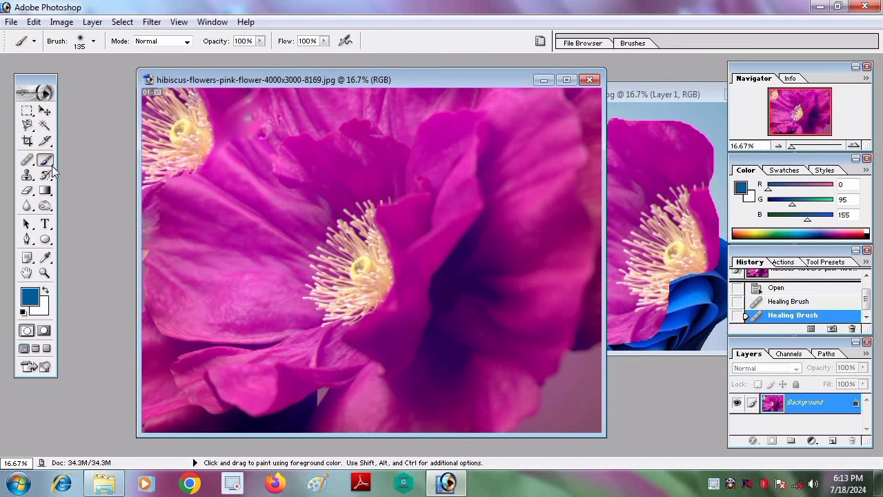
pyautogui.rightClick(51, 166)
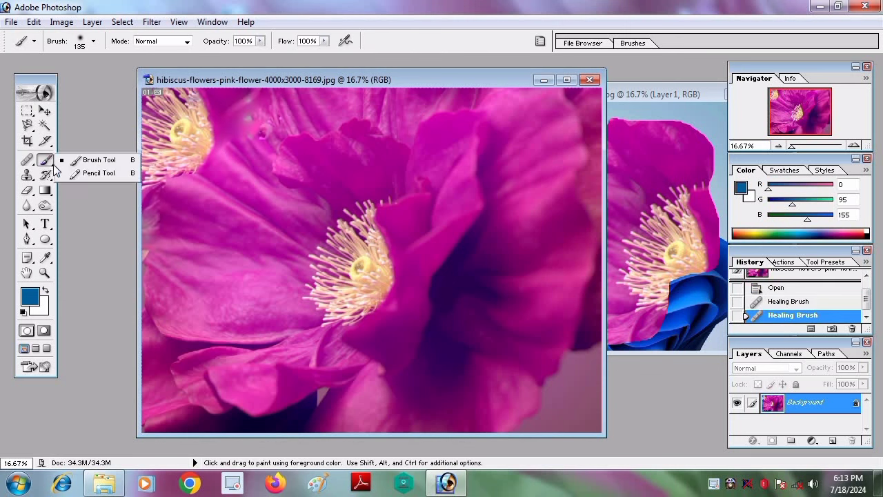
pyautogui.click(111, 163)
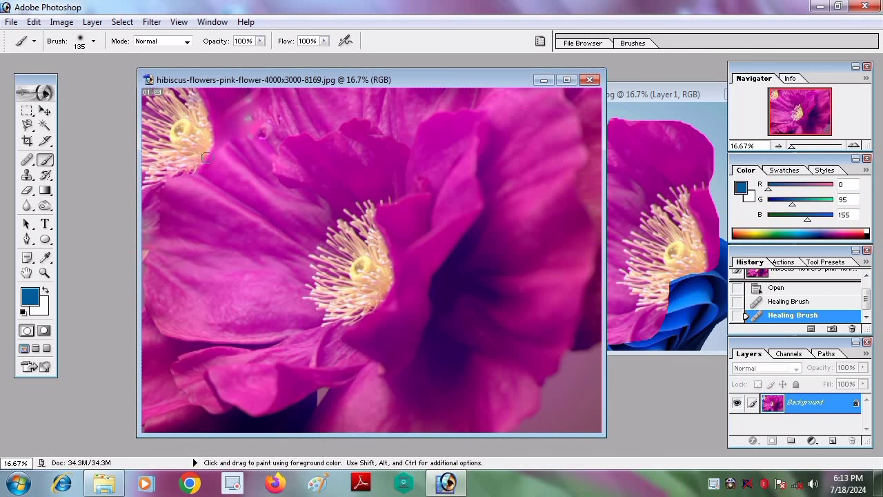
pyautogui.moveTo(206, 158); pyautogui.dragTo(238, 164)
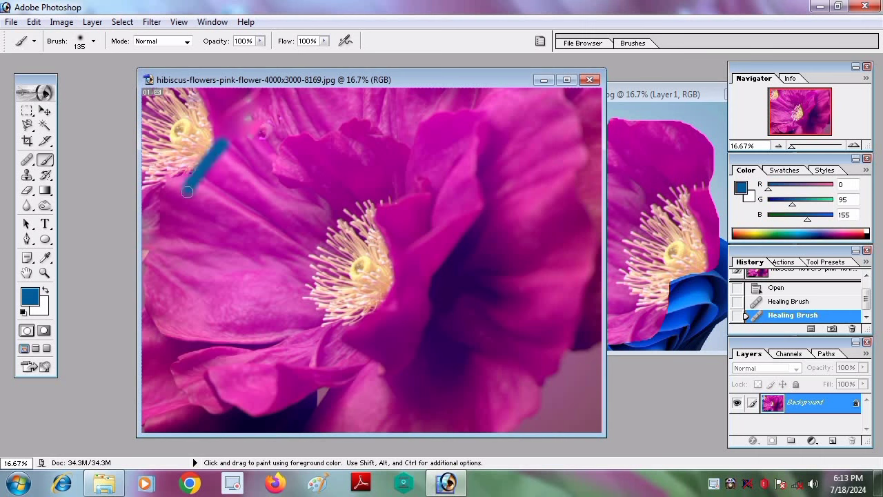
# - Set the foreground to magenta #9B0083 and paint over the blue stroke and copied stamens
pyautogui.click(31, 298)
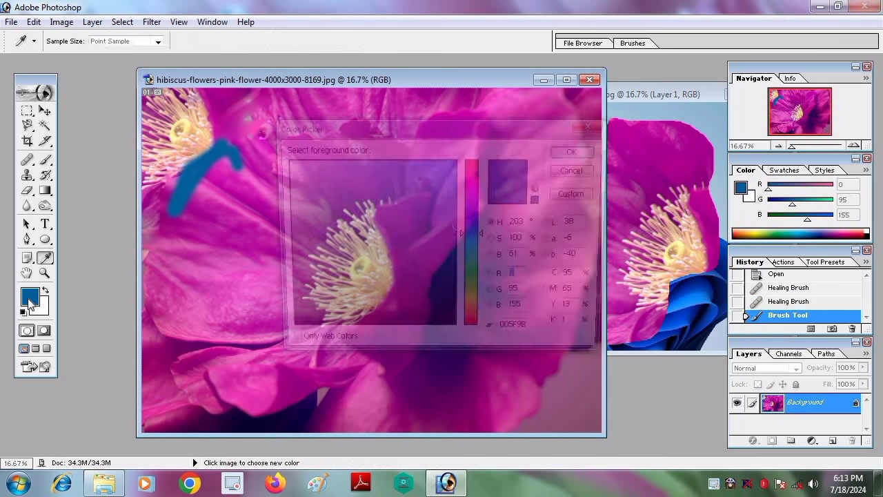
pyautogui.click(475, 184)
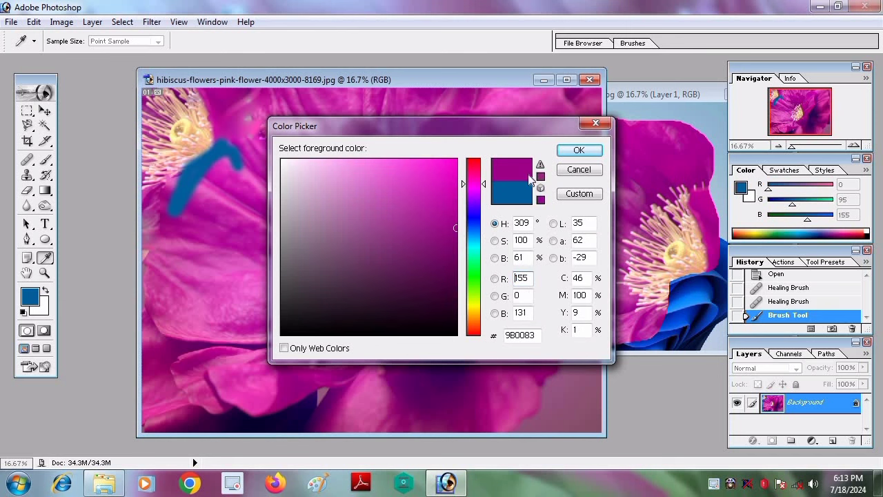
pyautogui.click(578, 149)
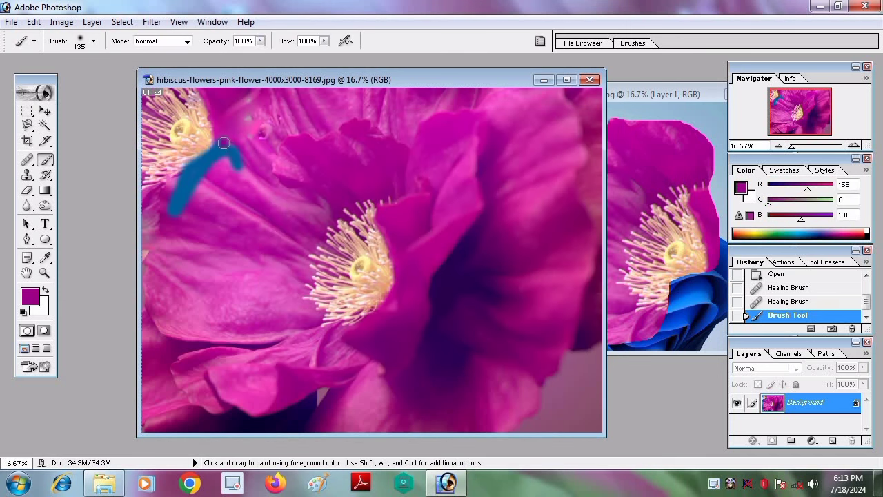
pyautogui.moveTo(224, 143); pyautogui.dragTo(176, 216)
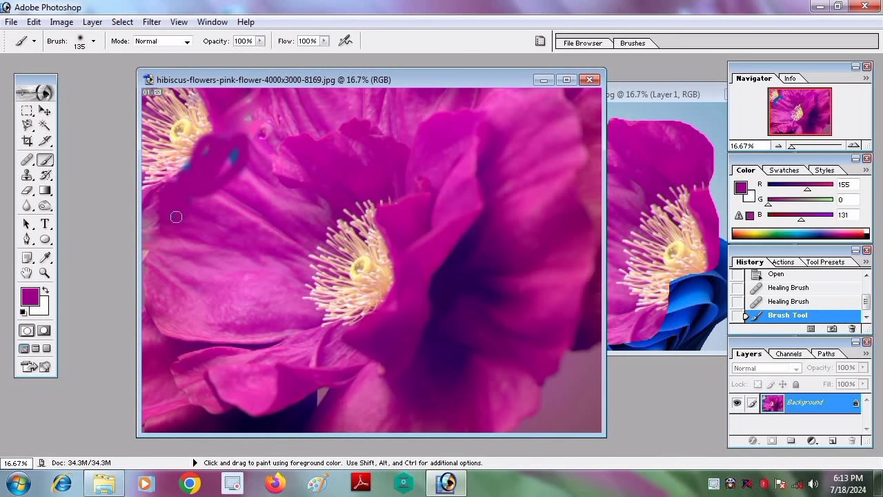
pyautogui.moveTo(201, 174)
pyautogui.mouseDown()
pyautogui.moveTo(213, 158)
pyautogui.moveTo(237, 172)
pyautogui.mouseUp()
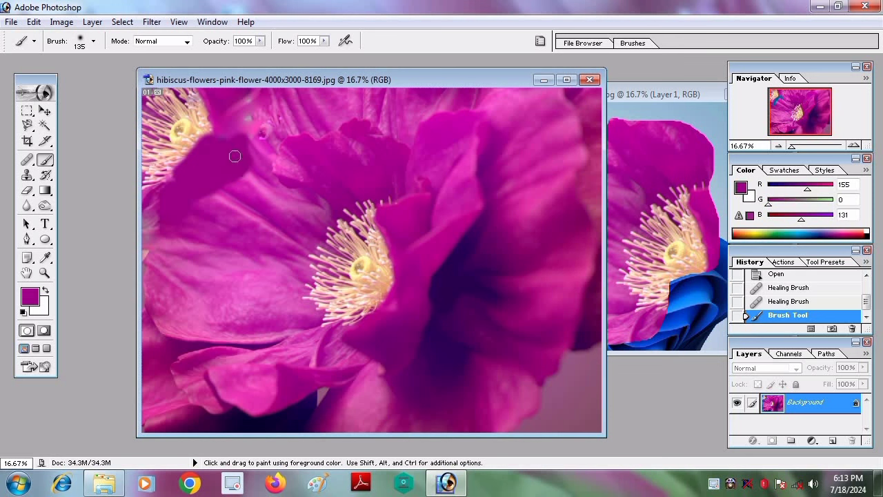
pyautogui.moveTo(197, 142)
pyautogui.mouseDown()
pyautogui.moveTo(176, 148)
pyautogui.moveTo(162, 121)
pyautogui.moveTo(193, 100)
pyautogui.mouseUp()
pyautogui.moveTo(150, 124); pyautogui.dragTo(146, 186)
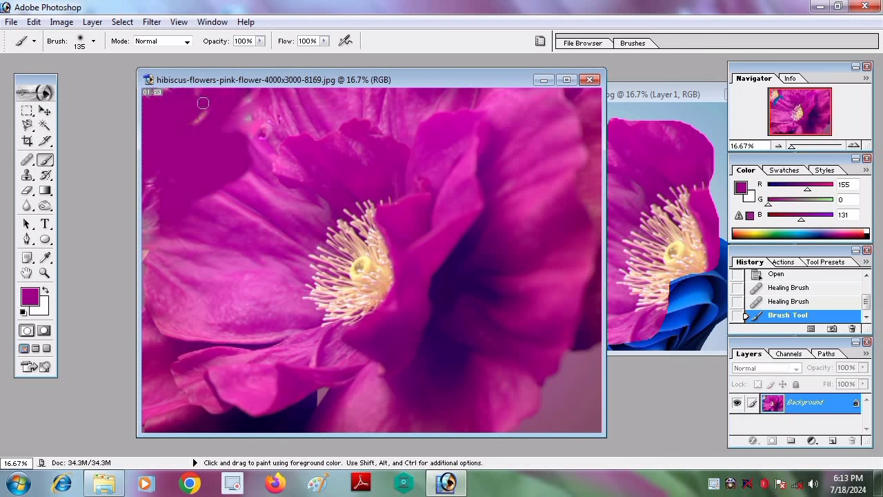
pyautogui.moveTo(203, 103)
pyautogui.mouseDown()
pyautogui.moveTo(149, 200)
pyautogui.moveTo(147, 245)
pyautogui.mouseUp()
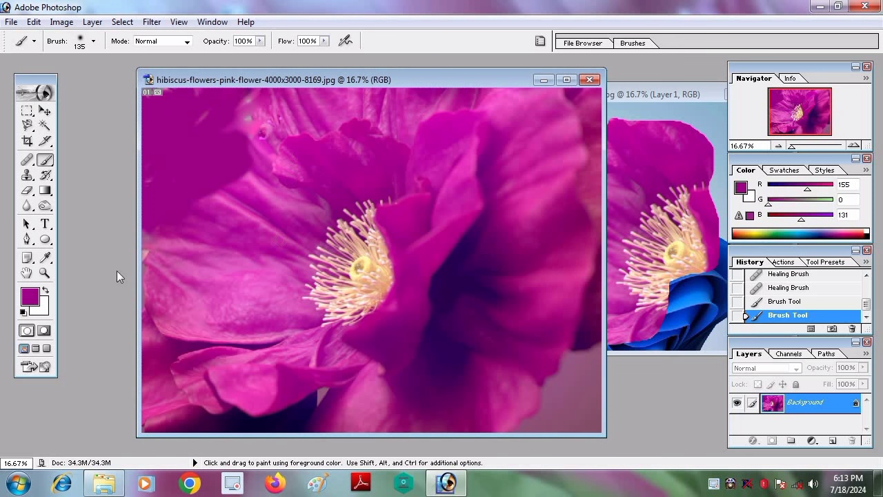
# - Clone the flower's stamens onto the upper-left magenta petal with the Clone Stamp Tool
pyautogui.click(28, 174)
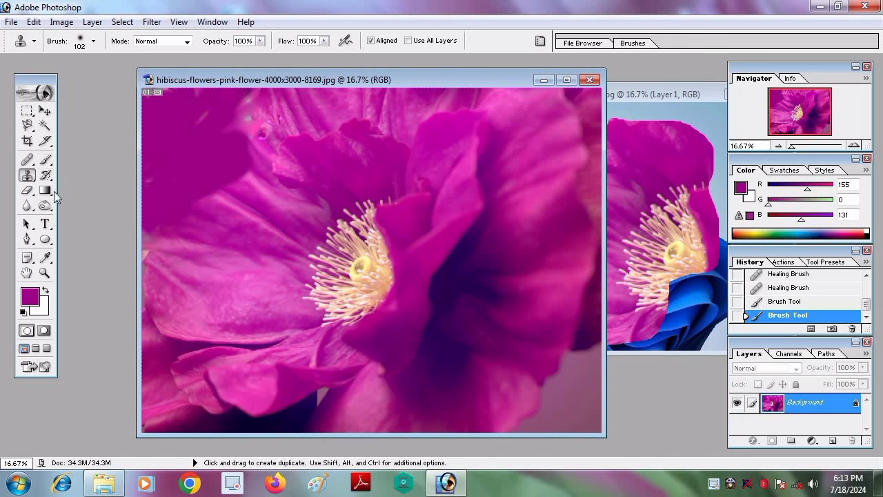
pyautogui.click(28, 175)
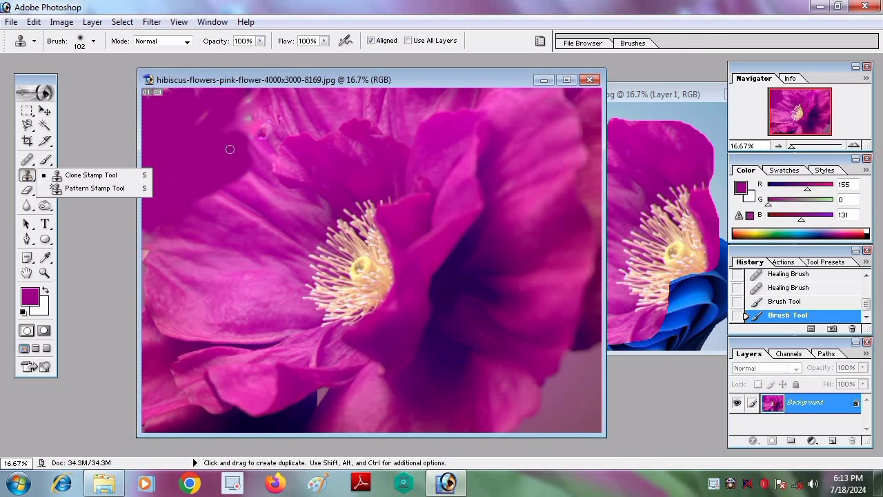
pyautogui.moveTo(245, 121)
pyautogui.mouseDown()
pyautogui.moveTo(297, 111)
pyautogui.moveTo(207, 138)
pyautogui.moveTo(172, 169)
pyautogui.moveTo(182, 183)
pyautogui.moveTo(191, 174)
pyautogui.moveTo(153, 163)
pyautogui.moveTo(159, 183)
pyautogui.moveTo(221, 197)
pyautogui.moveTo(273, 146)
pyautogui.moveTo(260, 117)
pyautogui.moveTo(251, 153)
pyautogui.mouseUp()
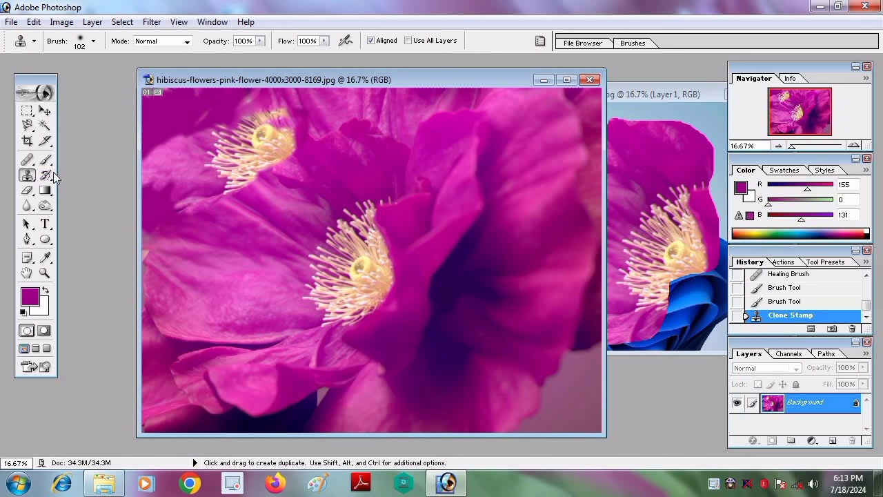
pyautogui.click(50, 176)
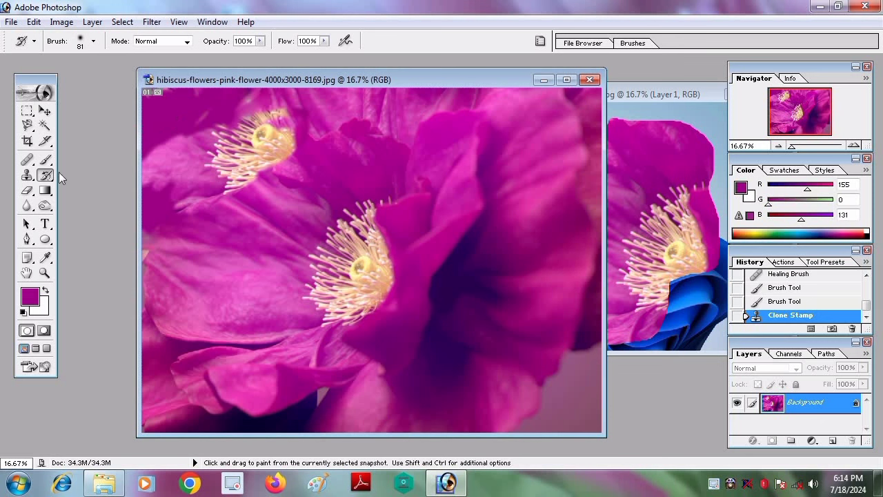
# - Paint over the upper-left petal and left edge with the History Brush to restore them
pyautogui.moveTo(173, 107); pyautogui.dragTo(176, 93)
pyautogui.moveTo(150, 113)
pyautogui.mouseDown()
pyautogui.moveTo(146, 126)
pyautogui.moveTo(158, 139)
pyautogui.moveTo(147, 221)
pyautogui.moveTo(151, 173)
pyautogui.mouseUp()
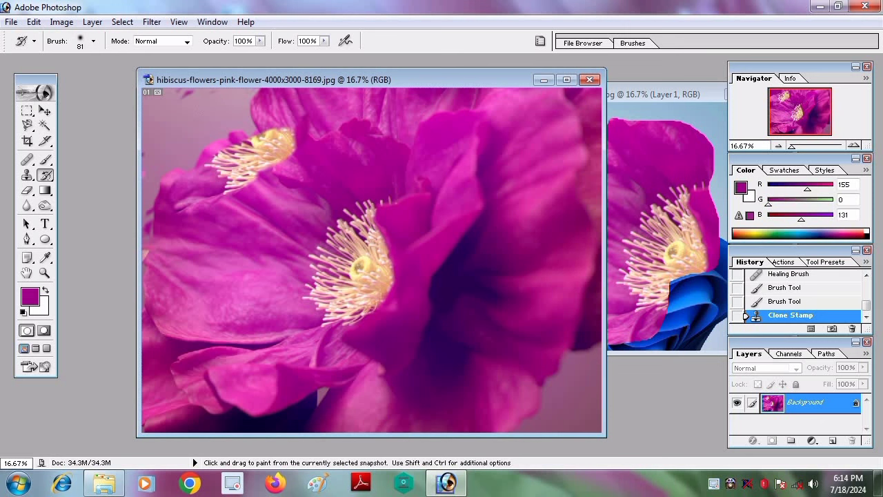
pyautogui.moveTo(207, 165)
pyautogui.mouseDown()
pyautogui.moveTo(309, 165)
pyautogui.moveTo(233, 182)
pyautogui.mouseUp()
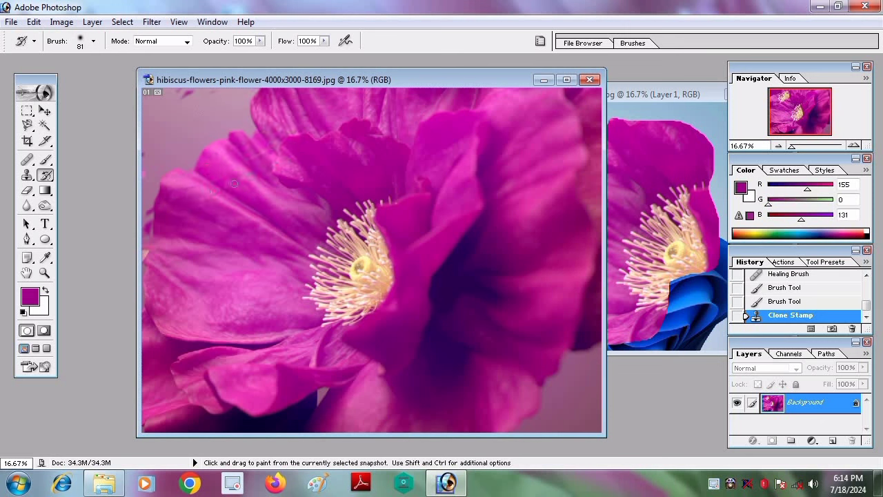
pyautogui.moveTo(149, 204)
pyautogui.mouseDown()
pyautogui.moveTo(148, 229)
pyautogui.moveTo(159, 222)
pyautogui.mouseUp()
pyautogui.moveTo(166, 179); pyautogui.dragTo(205, 135)
# - Enlarge the History Brush diameter to 1255 px
pyautogui.rightClick(225, 150)
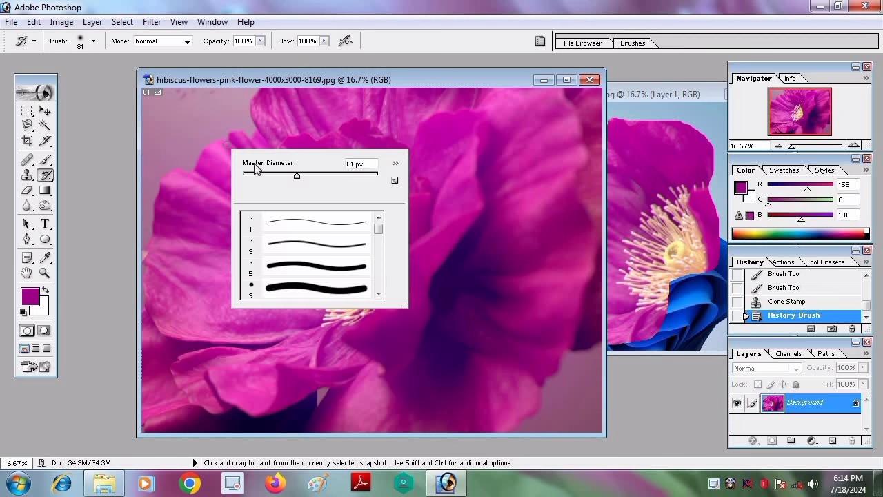
pyautogui.moveTo(296, 177); pyautogui.dragTo(373, 187)
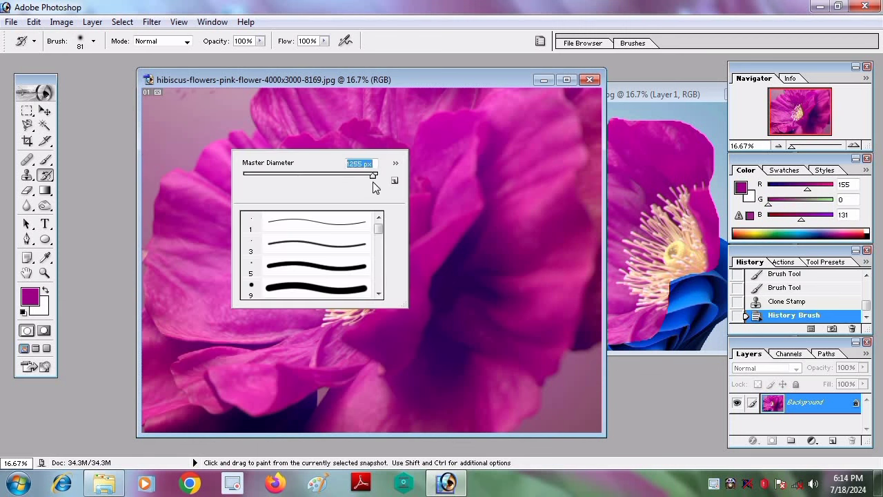
pyautogui.click(200, 121)
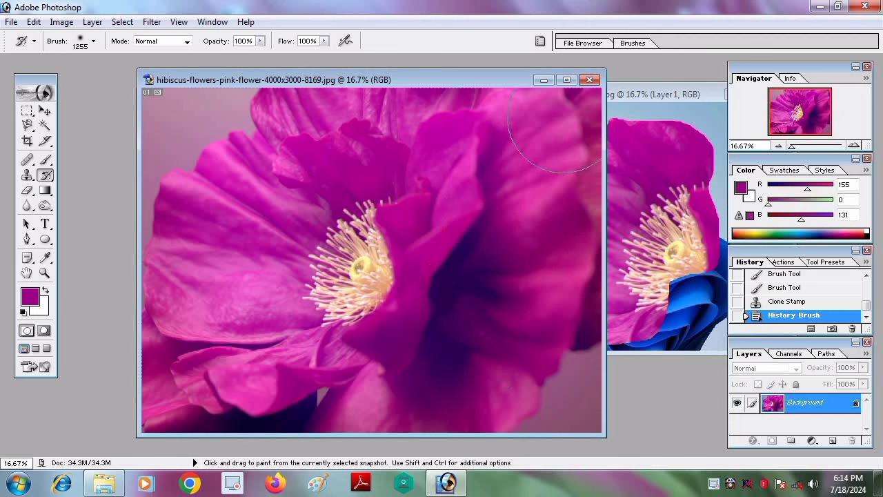
# - Restore more of the upper-left area, then erase a large white patch into the upper-left petal
pyautogui.moveTo(355, 197); pyautogui.dragTo(188, 153)
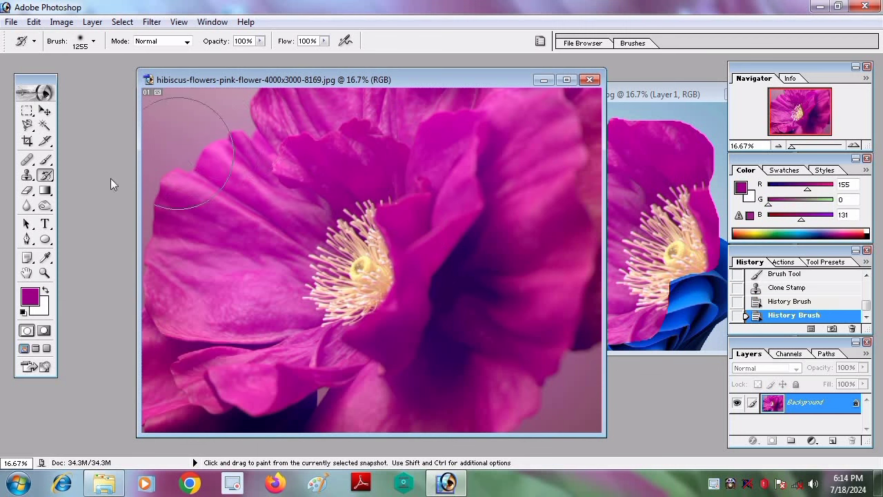
pyautogui.click(34, 196)
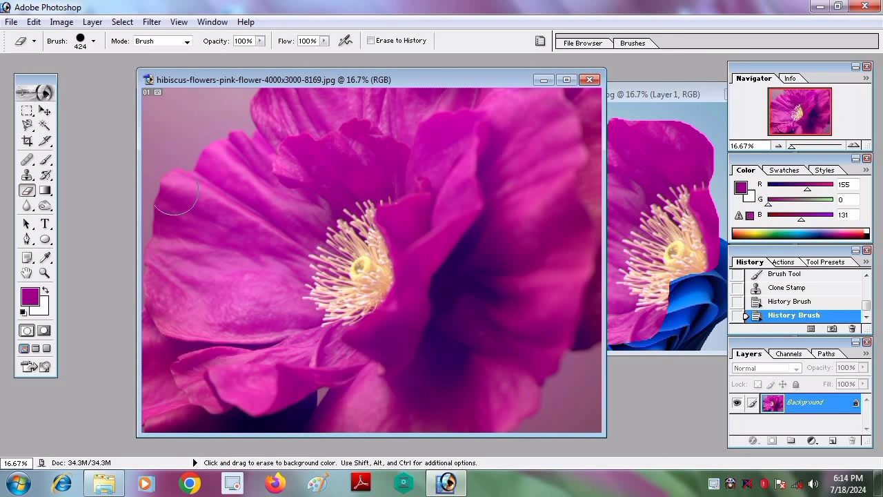
pyautogui.moveTo(252, 149); pyautogui.dragTo(304, 185)
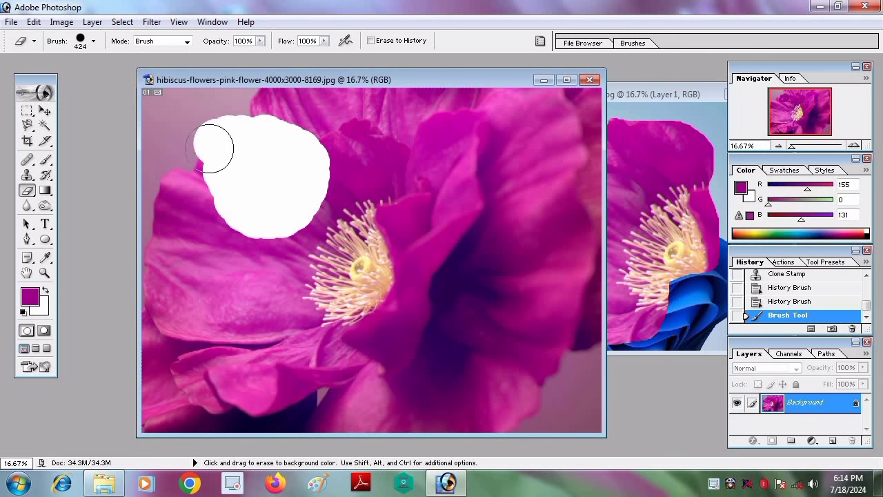
pyautogui.moveTo(304, 184); pyautogui.dragTo(293, 212)
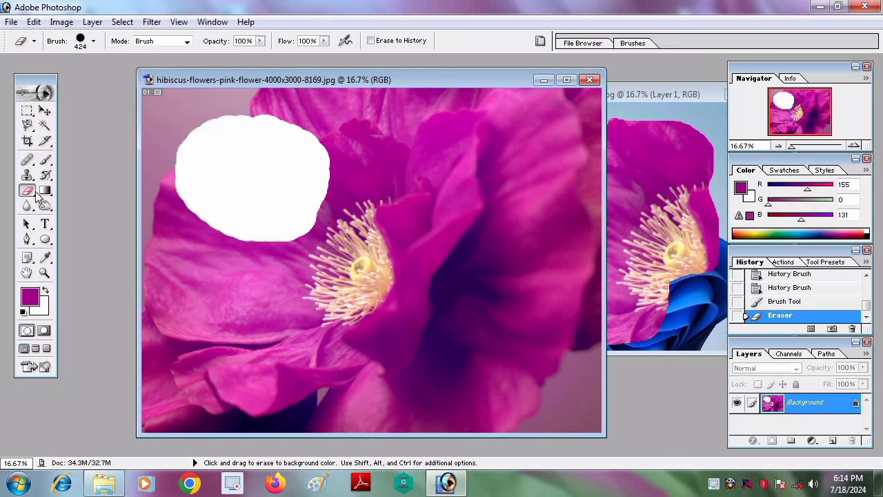
# - Select the Background Eraser Tool from the eraser flyout
pyautogui.rightClick(27, 191)
pyautogui.click(56, 190)
pyautogui.rightClick(35, 193)
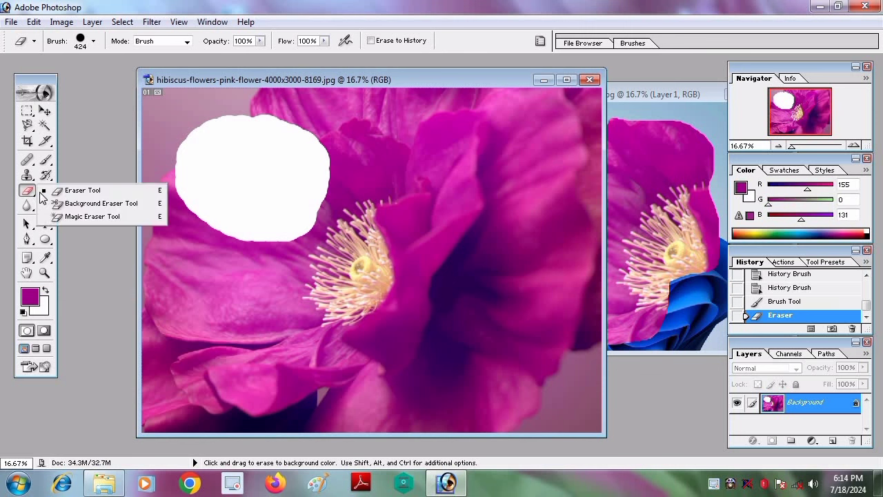
pyautogui.click(69, 201)
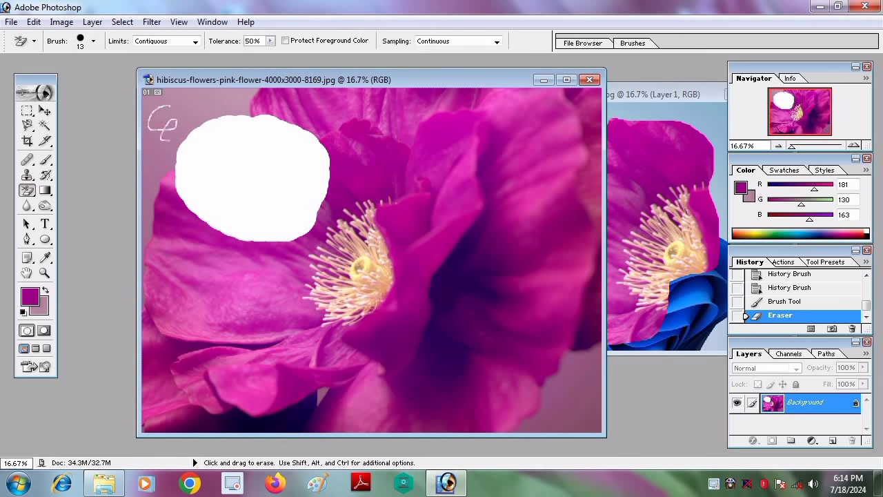
# - Erase strokes at the top-left with the Background Eraser and raise its diameter to 44 px
pyautogui.moveTo(162, 108)
pyautogui.mouseDown()
pyautogui.moveTo(176, 119)
pyautogui.moveTo(260, 101)
pyautogui.moveTo(270, 131)
pyautogui.mouseUp()
pyautogui.rightClick(242, 103)
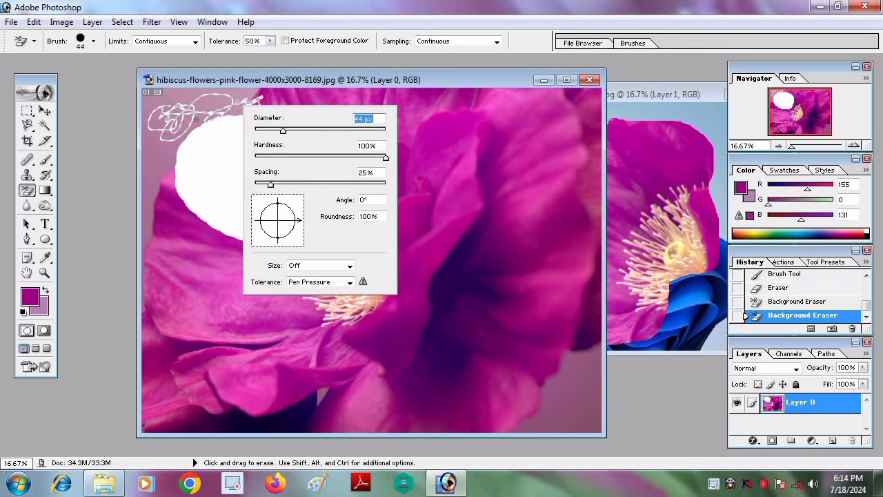
pyautogui.moveTo(182, 114)
pyautogui.mouseDown()
pyautogui.moveTo(230, 106)
pyautogui.moveTo(151, 94)
pyautogui.moveTo(235, 125)
pyautogui.mouseUp()
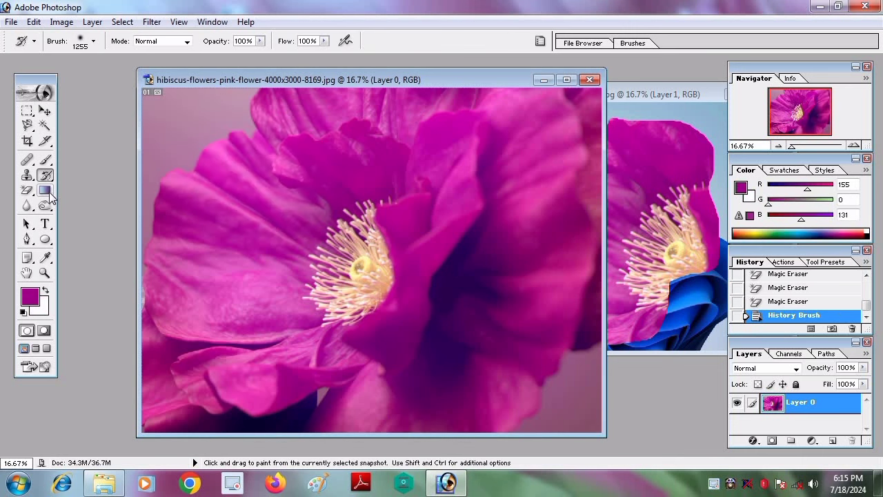
pyautogui.click(53, 195)
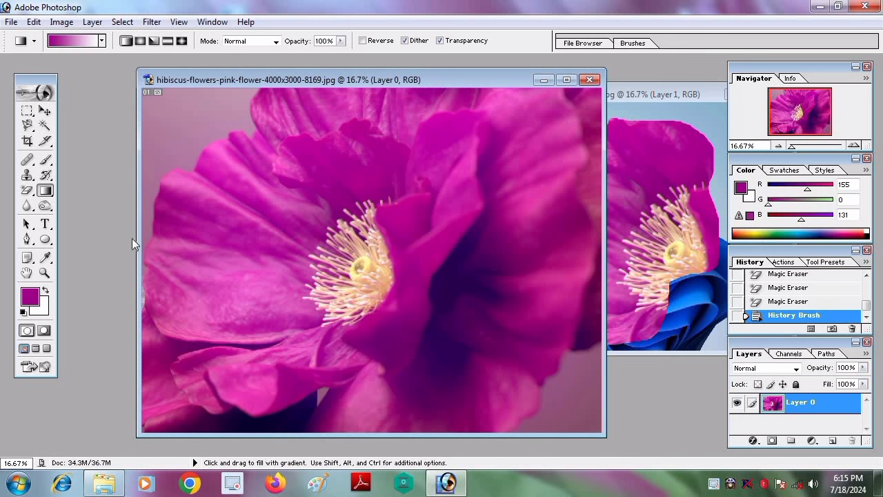
# - Set the background colour to red C41E1E, then try a purple-to-red gradient fill and undo it
pyautogui.click(43, 312)
pyautogui.click(430, 200)
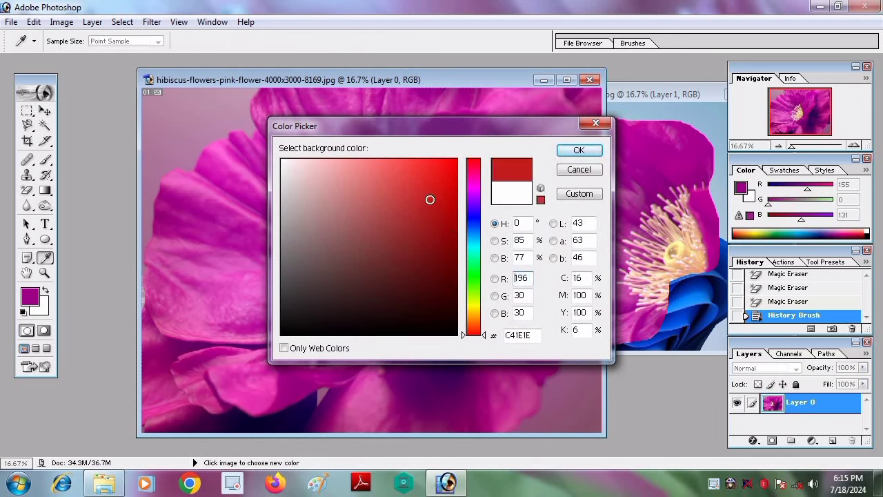
pyautogui.click(578, 150)
pyautogui.press('g')
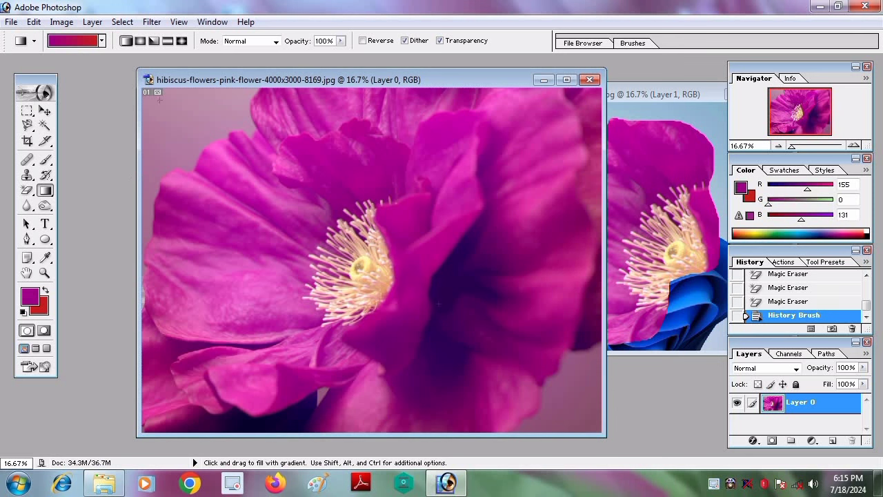
pyautogui.moveTo(159, 100); pyautogui.dragTo(575, 400)
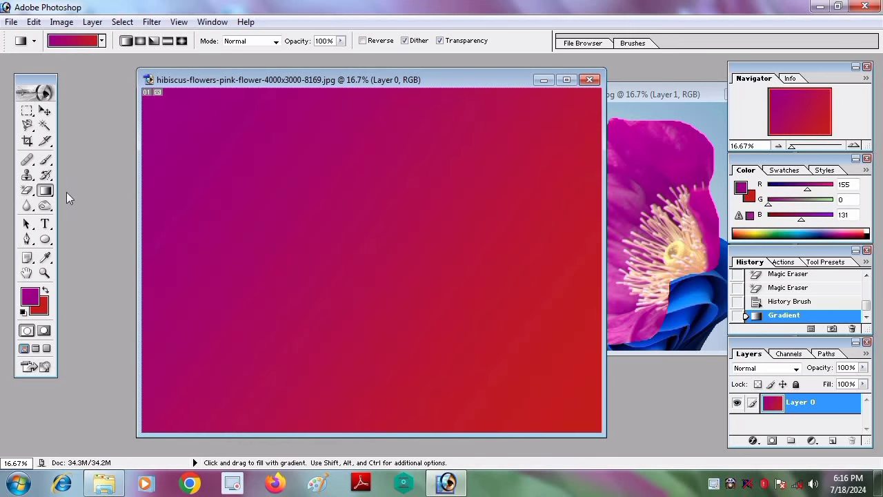
pyautogui.hotkey('ctrl', 'z')
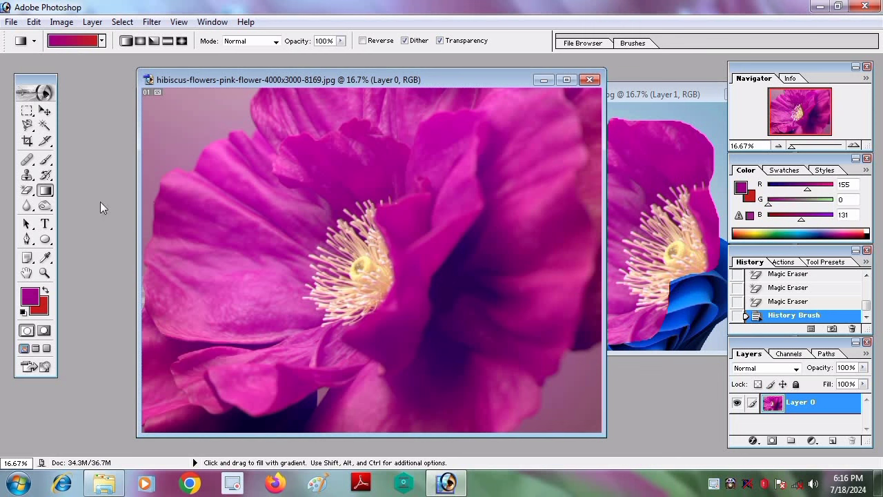
# - Soften the upper-left petal edge with several Blur Tool strokes in Darken mode
pyautogui.click(27, 190)
pyautogui.click(27, 205)
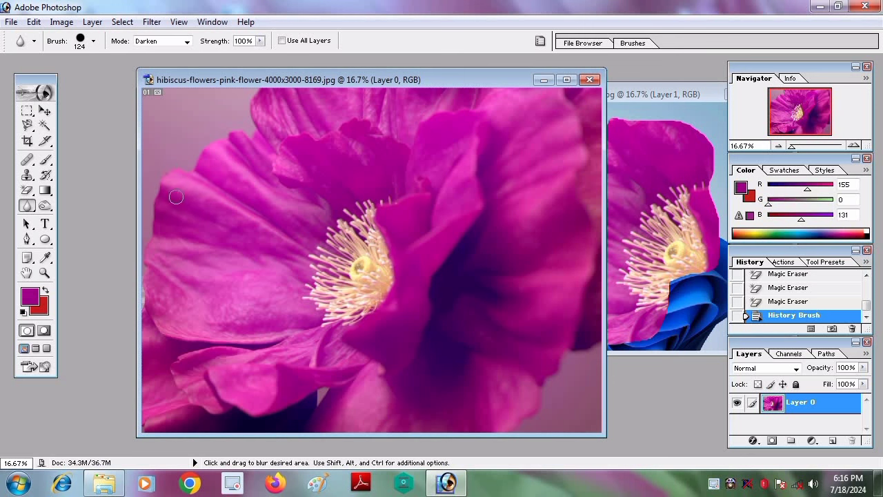
pyautogui.moveTo(173, 175)
pyautogui.mouseDown()
pyautogui.moveTo(165, 192)
pyautogui.moveTo(176, 180)
pyautogui.mouseUp()
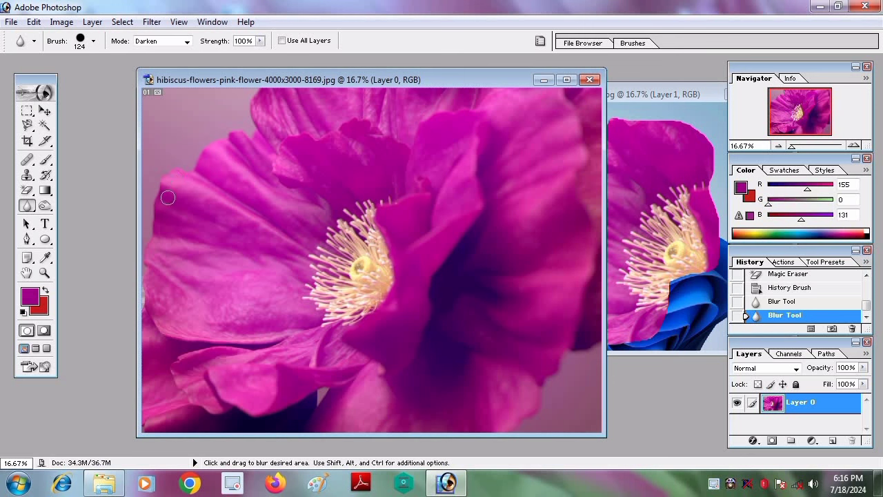
pyautogui.click(132, 170)
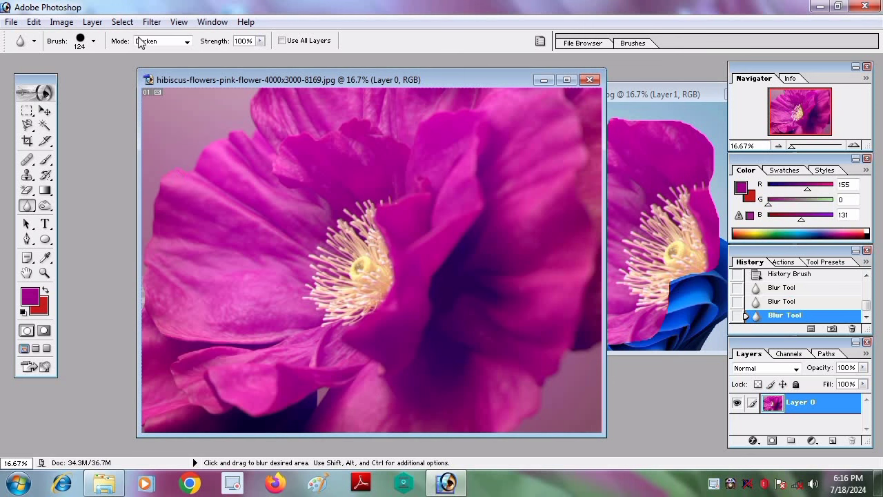
pyautogui.click(186, 41)
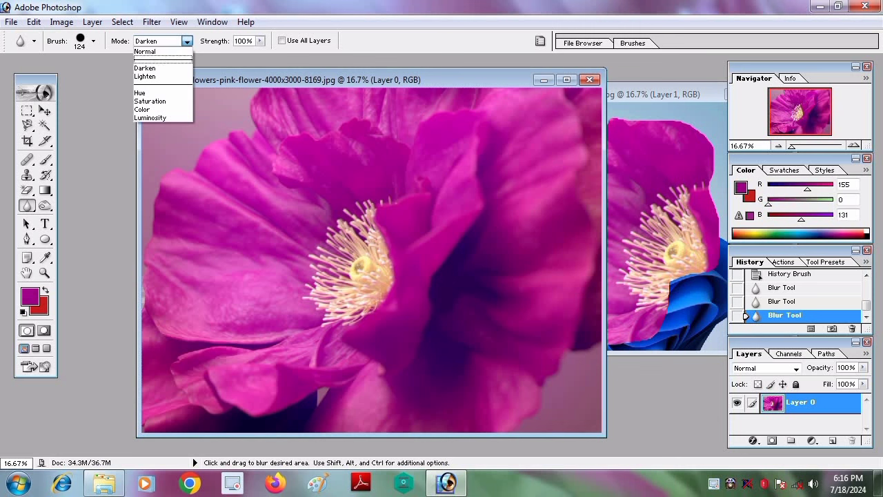
pyautogui.click(249, 105)
pyautogui.moveTo(198, 186); pyautogui.dragTo(164, 198)
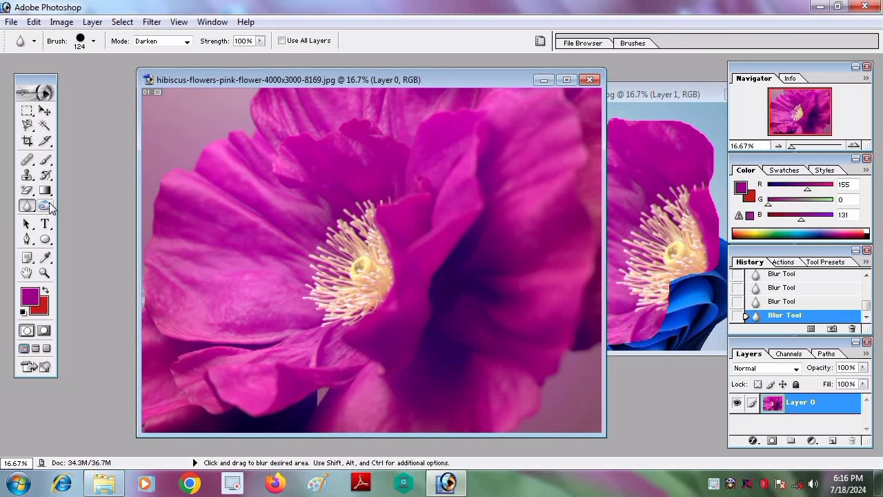
# - Lighten the left petal edge with a Dodge Tool stroke
pyautogui.click(46, 206)
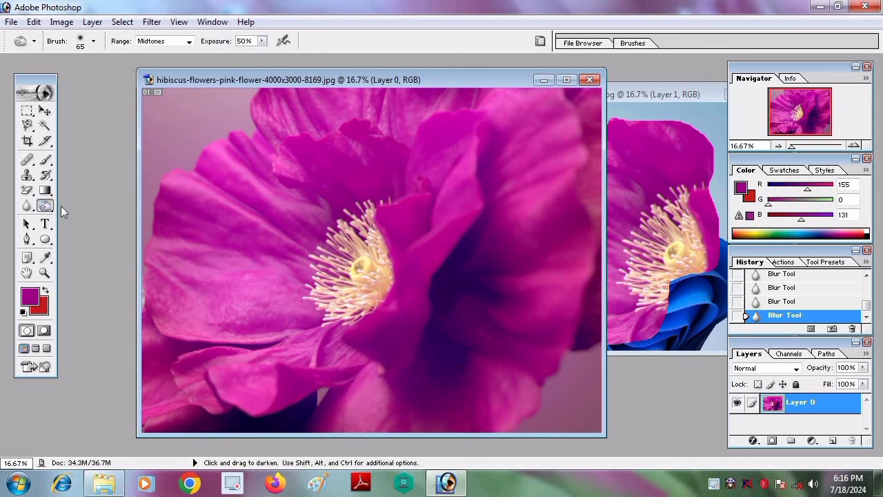
pyautogui.click(50, 206)
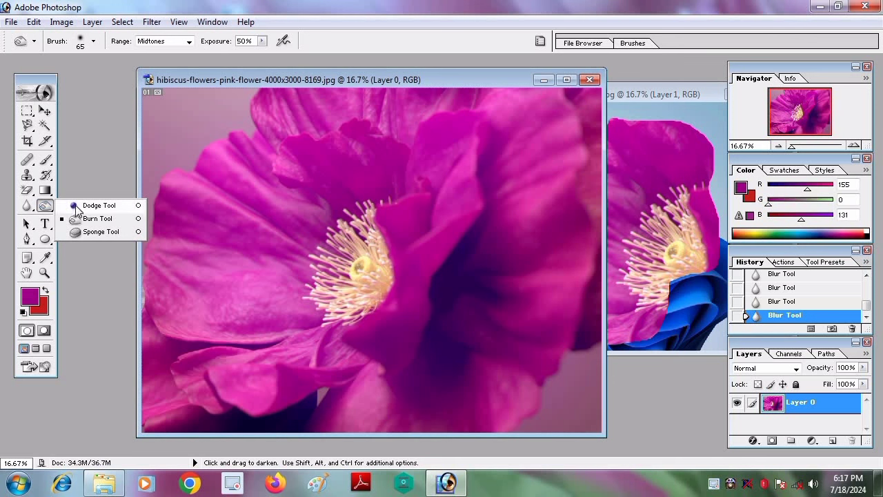
pyautogui.click(94, 205)
pyautogui.moveTo(179, 136); pyautogui.dragTo(155, 188)
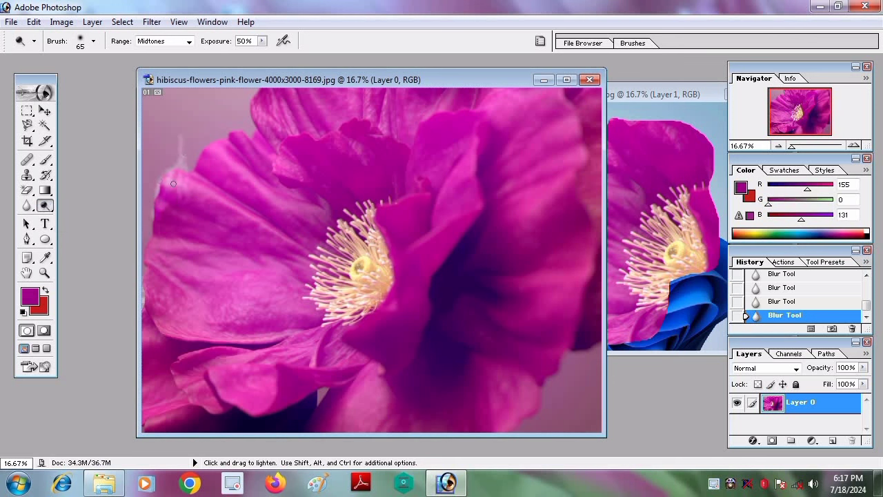
# - Darken the edge with the Burn Tool, then switch to the Sponge Tool in Desaturate mode
pyautogui.click(53, 204)
pyautogui.click(91, 216)
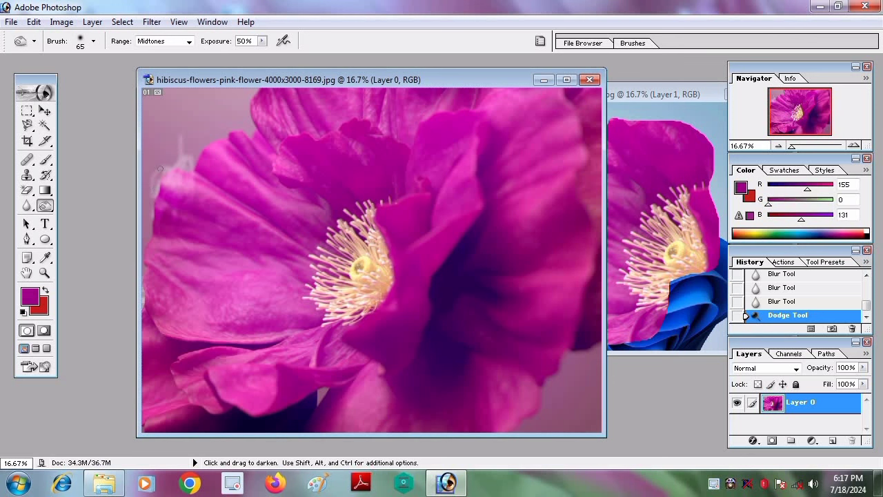
pyautogui.moveTo(160, 168)
pyautogui.mouseDown()
pyautogui.moveTo(153, 197)
pyautogui.moveTo(180, 196)
pyautogui.mouseUp()
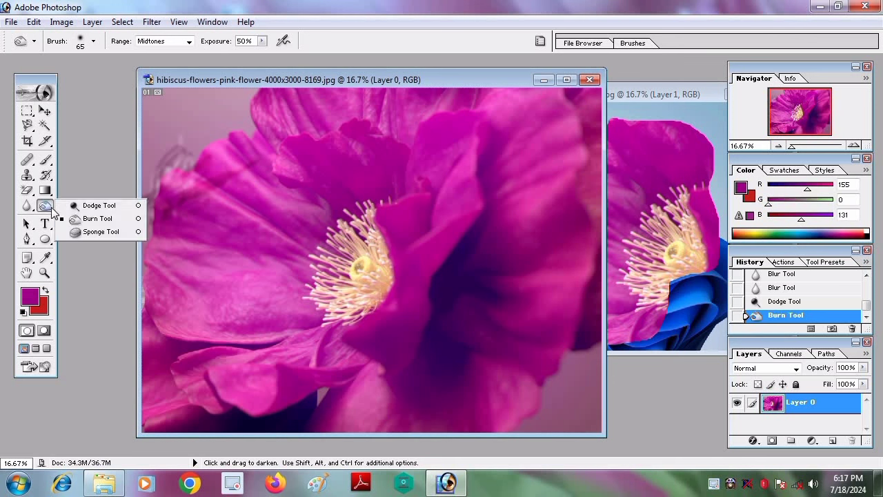
pyautogui.moveTo(45, 206); pyautogui.dragTo(90, 235)
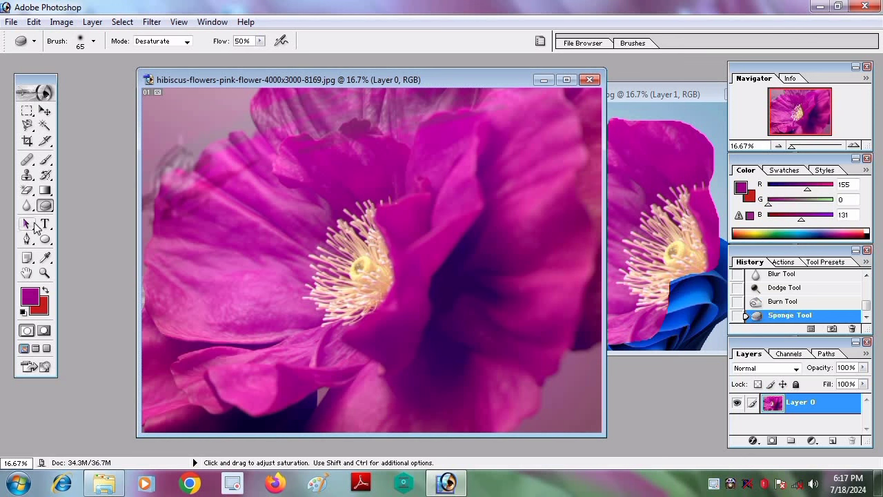
pyautogui.click(26, 224)
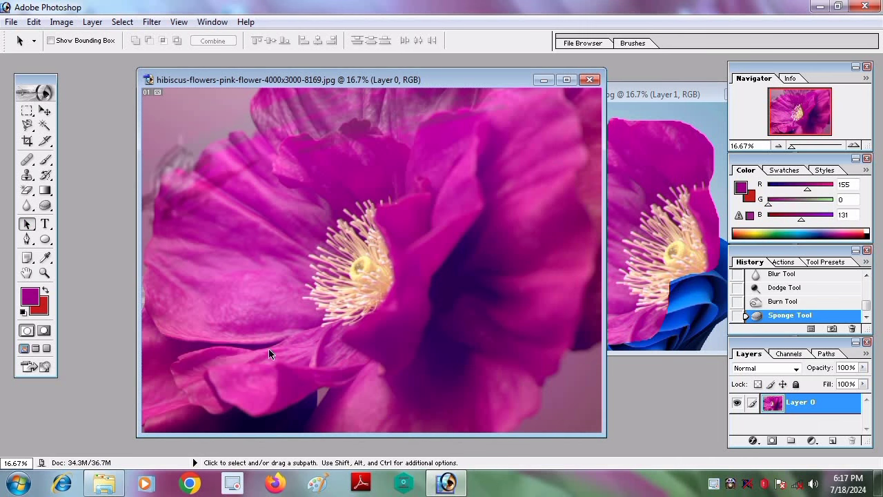
# - Drag a path selection across the image and shift the image layer with the Move Tool
pyautogui.moveTo(163, 110); pyautogui.dragTo(547, 314)
pyautogui.click(44, 111)
pyautogui.moveTo(275, 224); pyautogui.dragTo(239, 193)
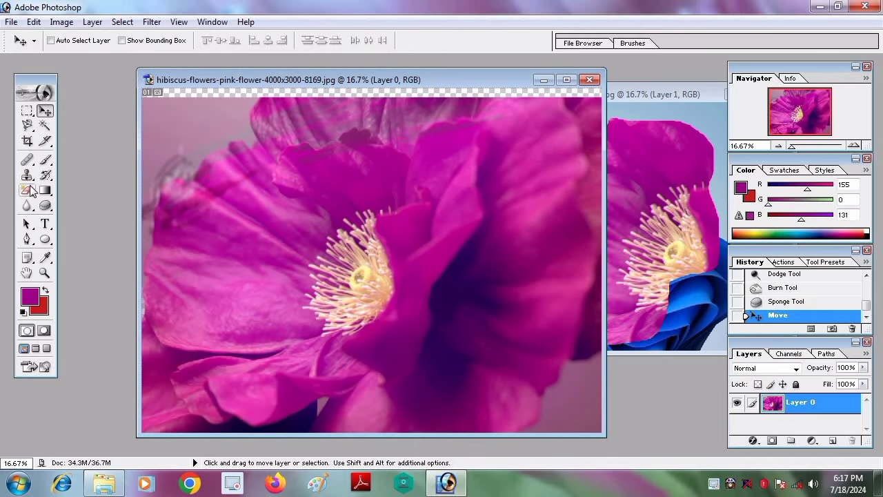
# - Create a paragraph text box with 'dggdsg' in Courier 12 pt and commit the text layer
pyautogui.click(46, 227)
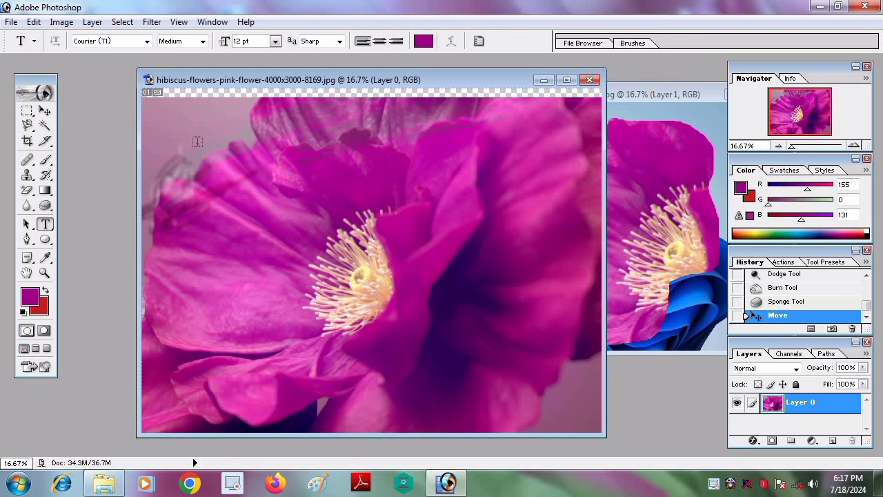
pyautogui.moveTo(462, 225); pyautogui.dragTo(184, 134)
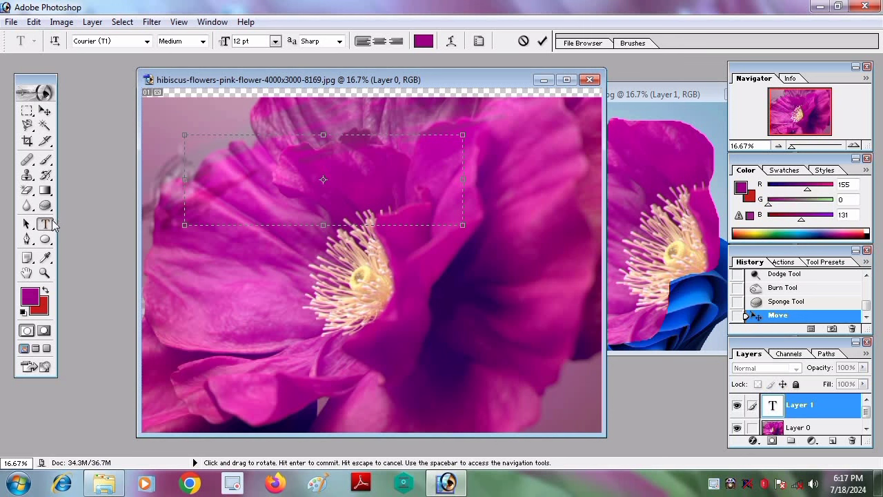
pyautogui.click(45, 224)
pyautogui.click(27, 110)
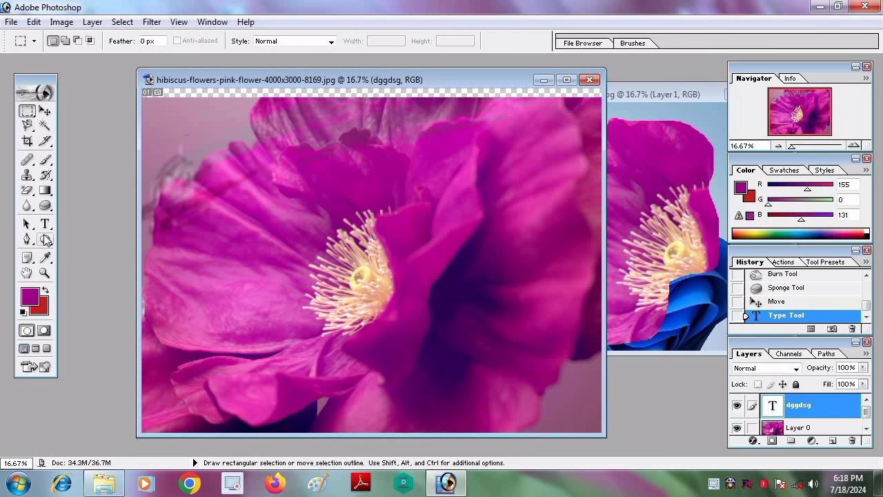
# - Draw a pen shape layer with curved anchors over the upper petals
pyautogui.click(27, 239)
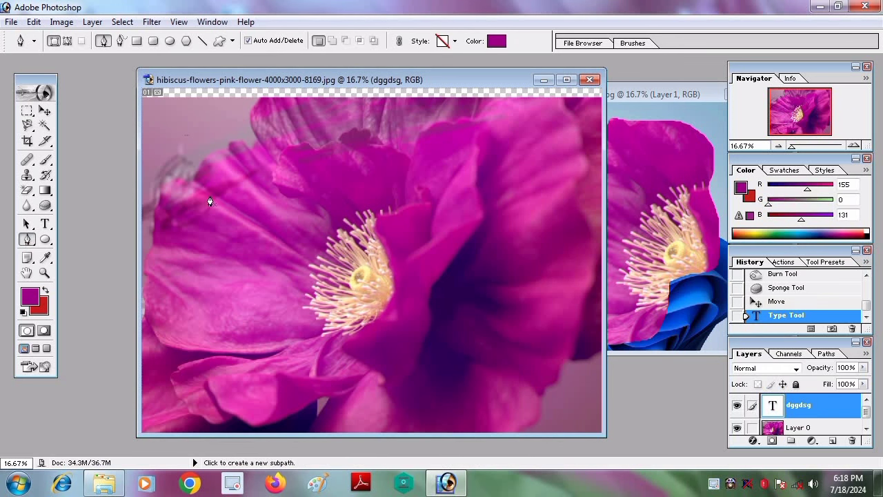
pyautogui.moveTo(211, 190); pyautogui.dragTo(233, 253)
pyautogui.moveTo(369, 175); pyautogui.dragTo(242, 210)
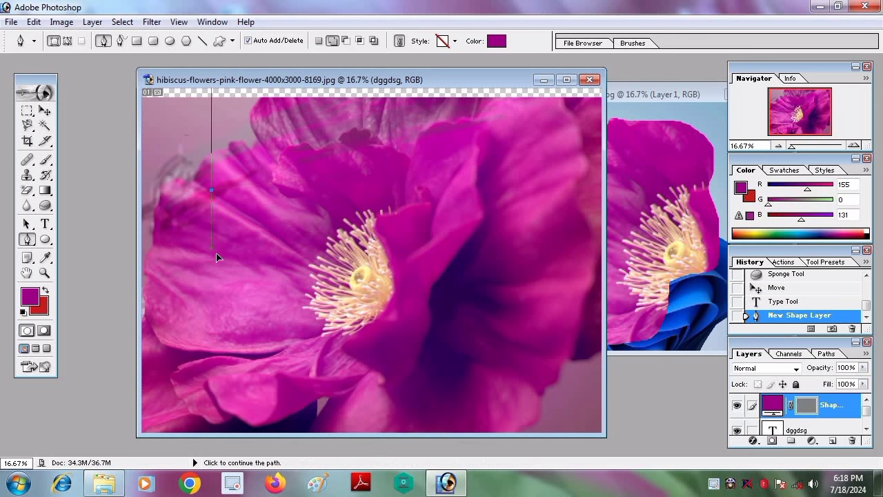
pyautogui.moveTo(211, 190); pyautogui.dragTo(231, 282)
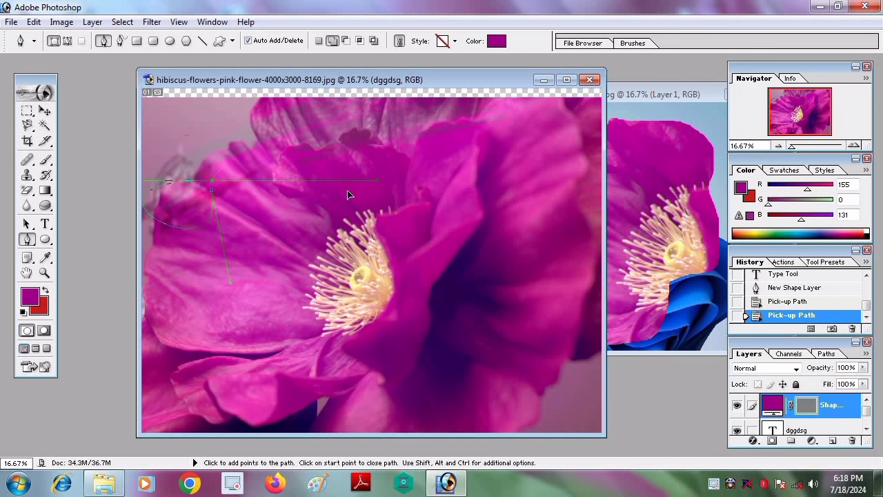
pyautogui.click(366, 214)
pyautogui.moveTo(402, 224); pyautogui.dragTo(244, 325)
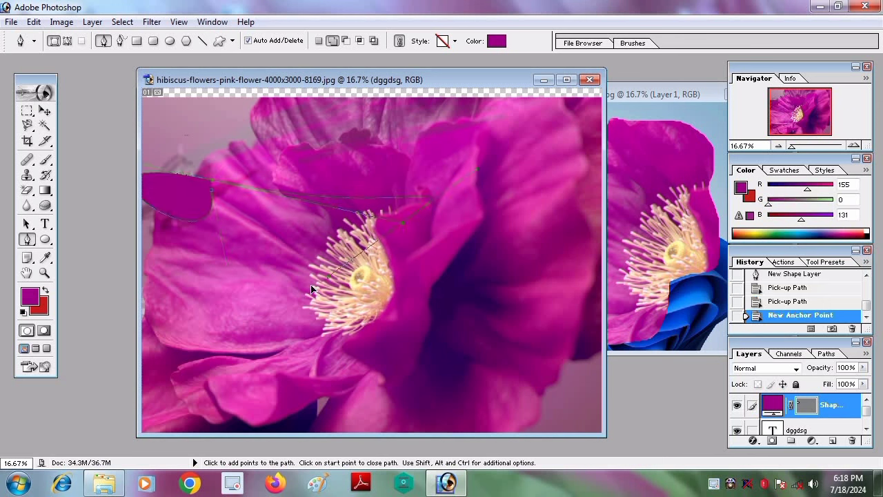
# - Set the foreground colour to green 009B54, add a curved lobe, and swap foreground/background colours
pyautogui.click(35, 295)
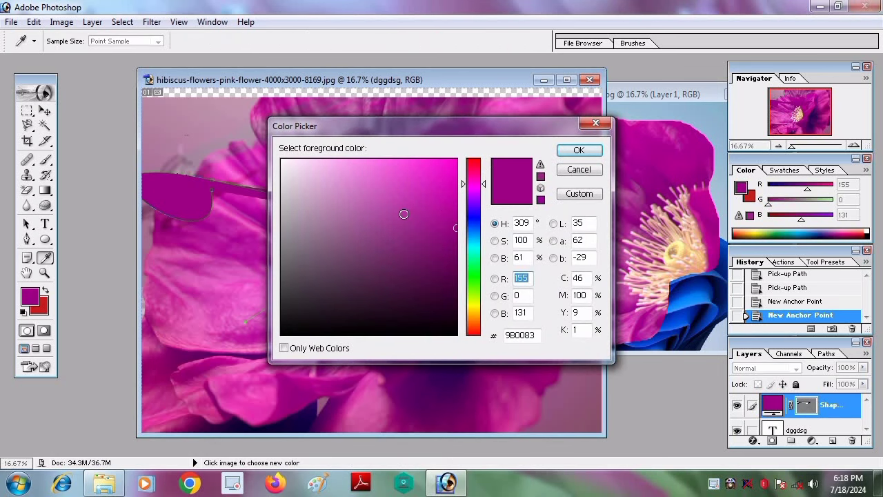
pyautogui.click(474, 260)
pyautogui.click(569, 154)
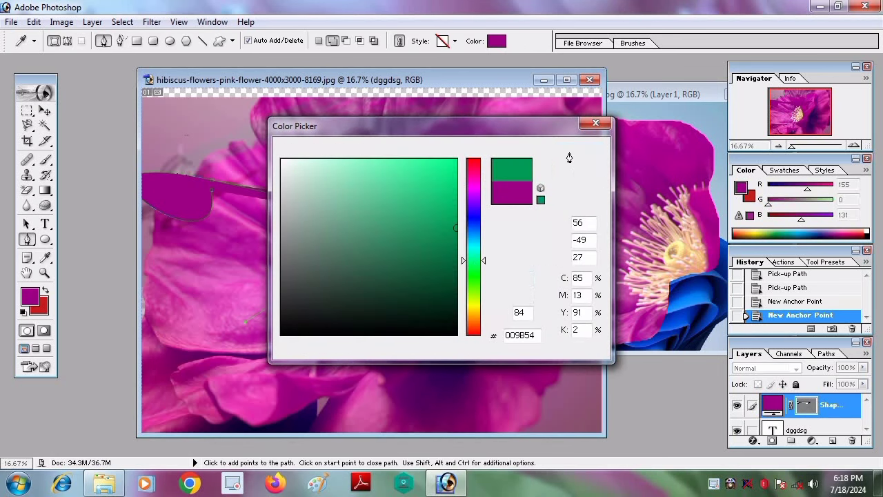
pyautogui.moveTo(324, 158); pyautogui.dragTo(419, 298)
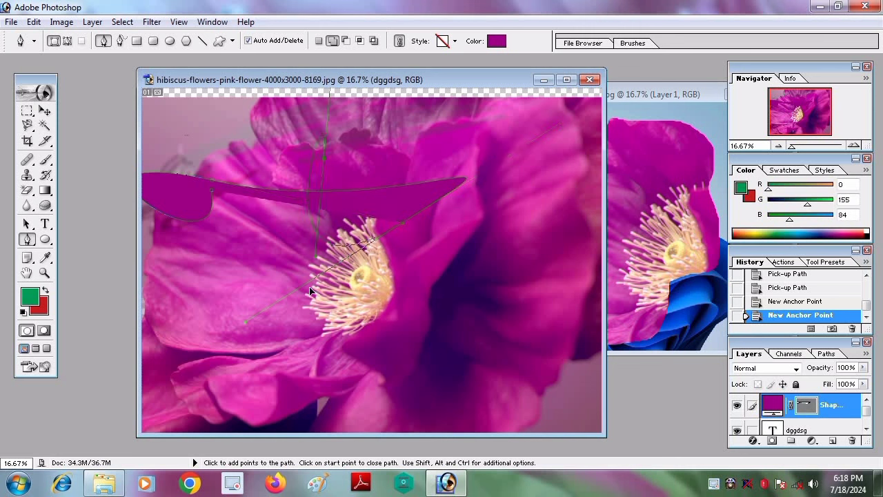
pyautogui.click(46, 292)
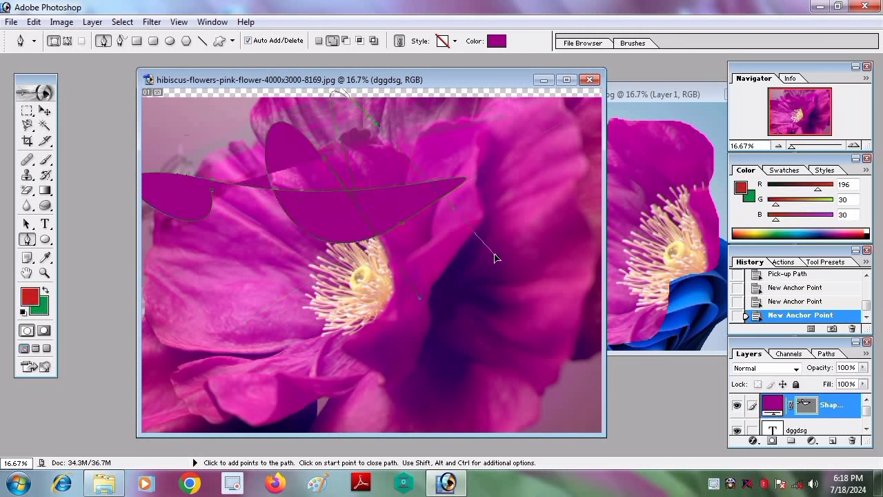
# - Add more curved anchor points to complete the shape's lobes
pyautogui.moveTo(269, 181); pyautogui.dragTo(231, 308)
pyautogui.click(230, 303)
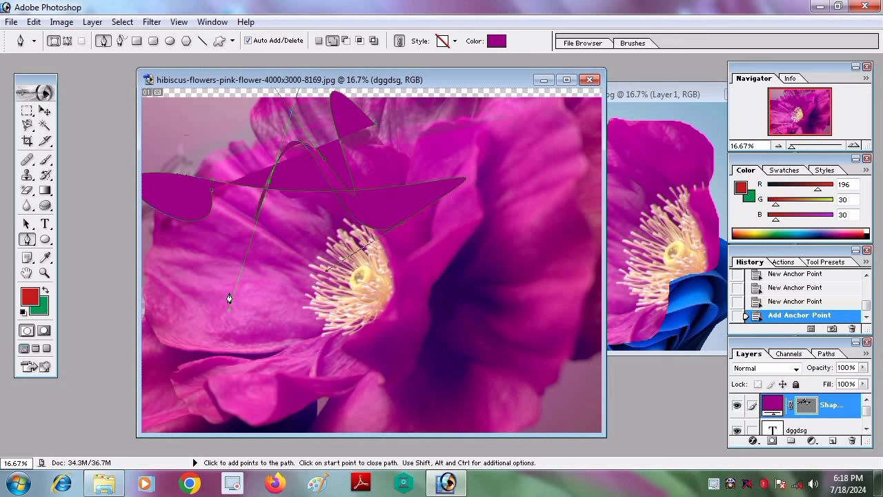
pyautogui.click(211, 191)
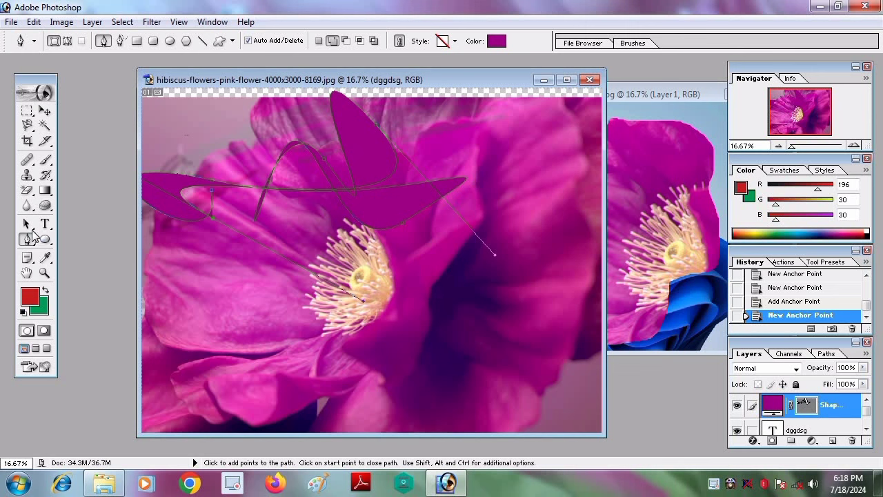
pyautogui.click(27, 223)
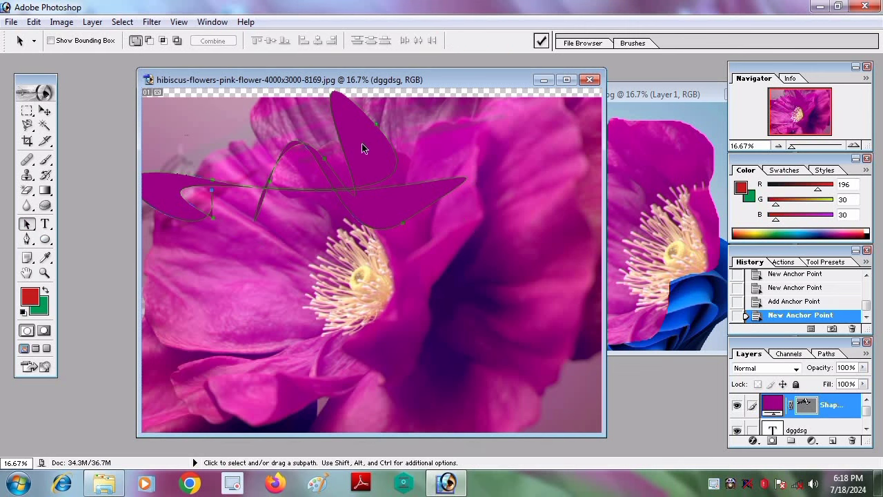
pyautogui.click(26, 224)
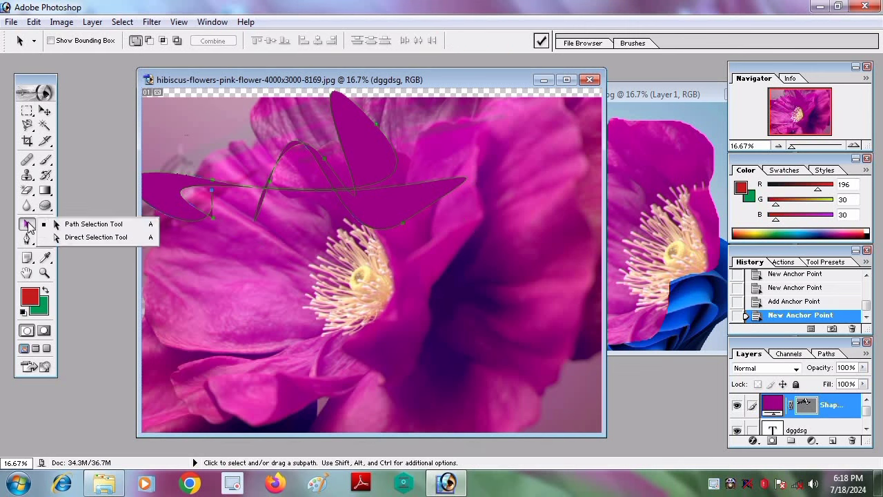
# - Select the purple freeform shape's path and delete its whole shape layer
pyautogui.click(69, 239)
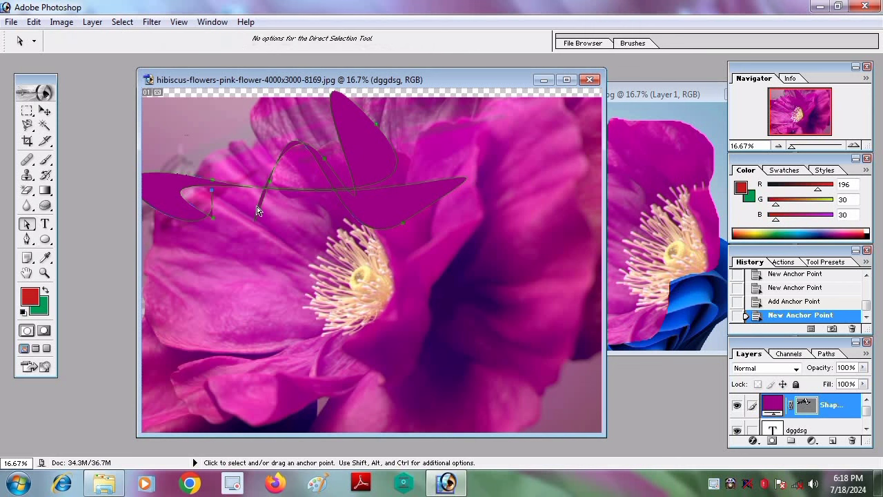
pyautogui.click(26, 224)
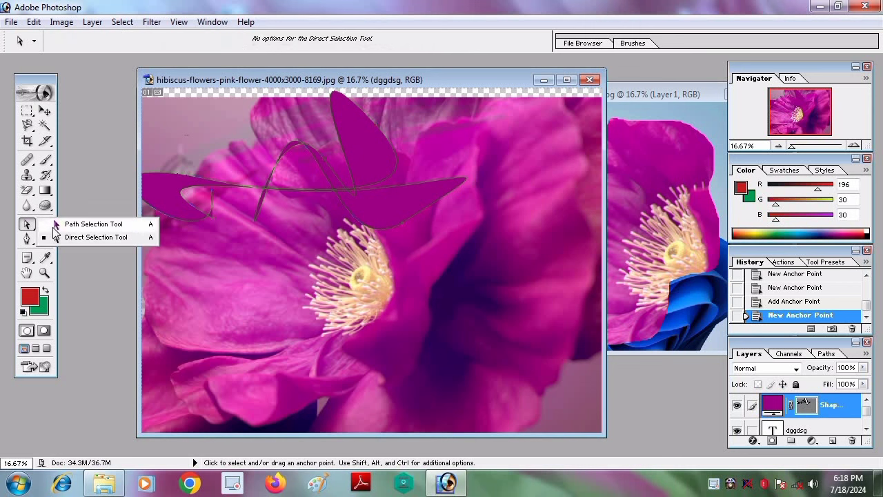
pyautogui.click(68, 225)
pyautogui.click(354, 154)
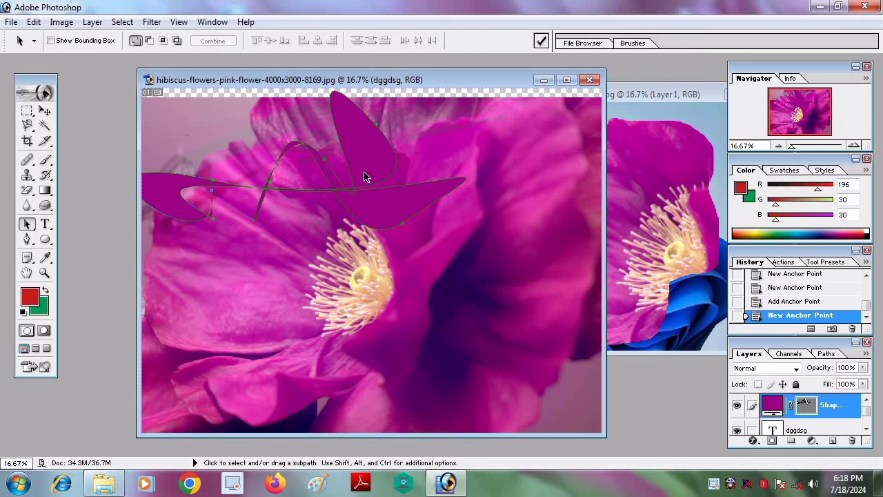
pyautogui.press('Delete')
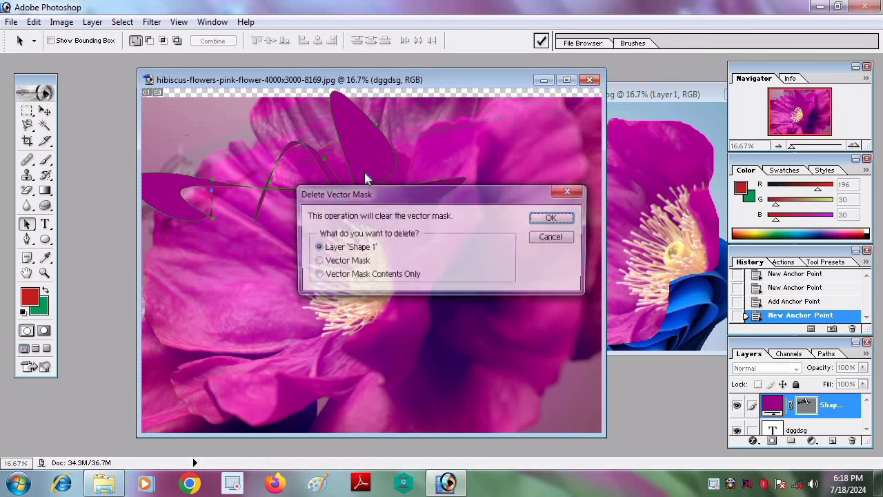
pyautogui.click(553, 218)
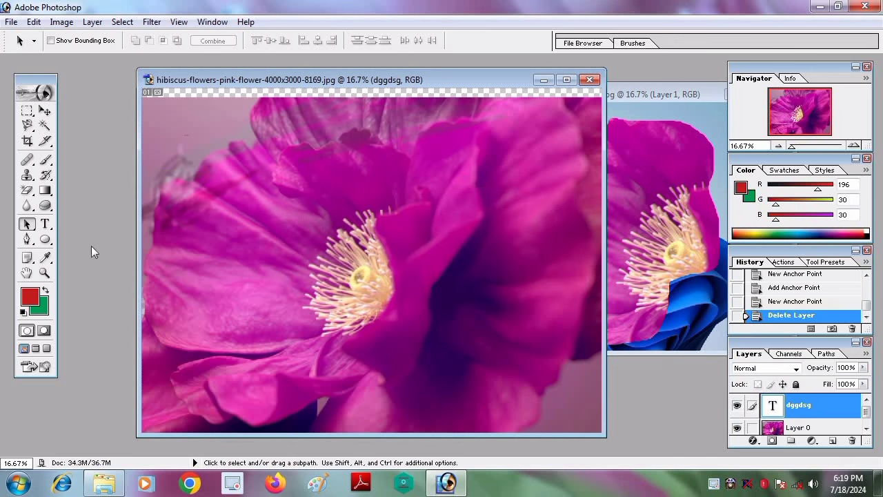
# - Draw a red rectangle across the photo centre and a red ellipse over its left side
pyautogui.click(49, 243)
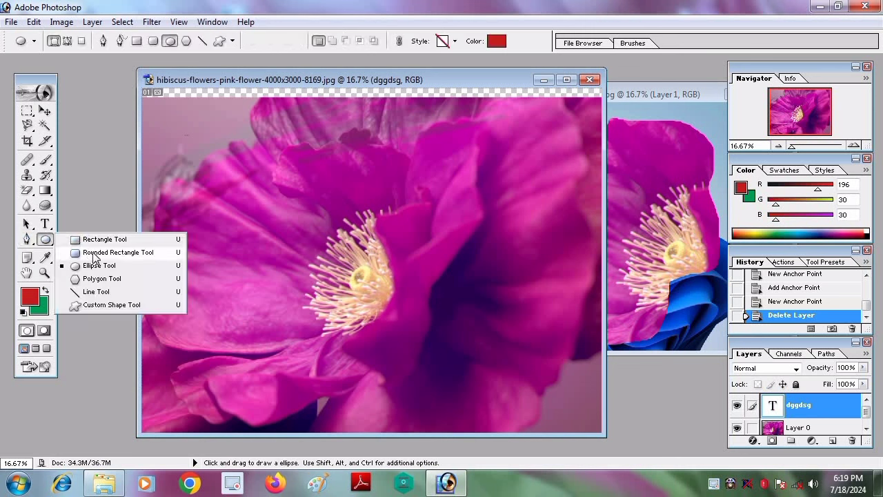
pyautogui.click(100, 240)
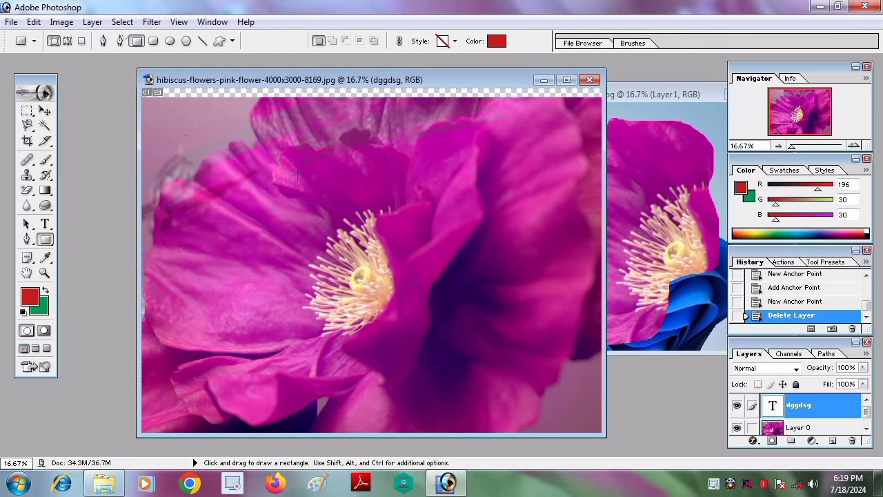
pyautogui.moveTo(544, 306); pyautogui.dragTo(545, 309)
pyautogui.click(45, 239)
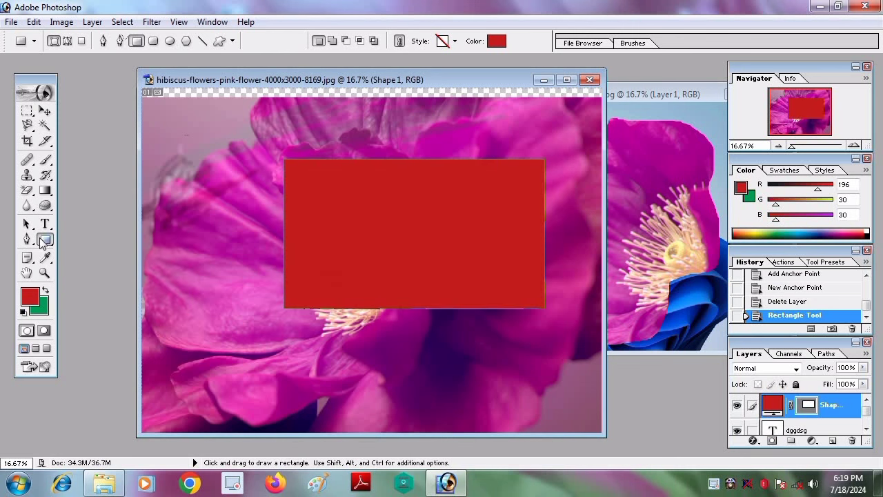
pyautogui.click(96, 265)
pyautogui.moveTo(197, 168); pyautogui.dragTo(381, 286)
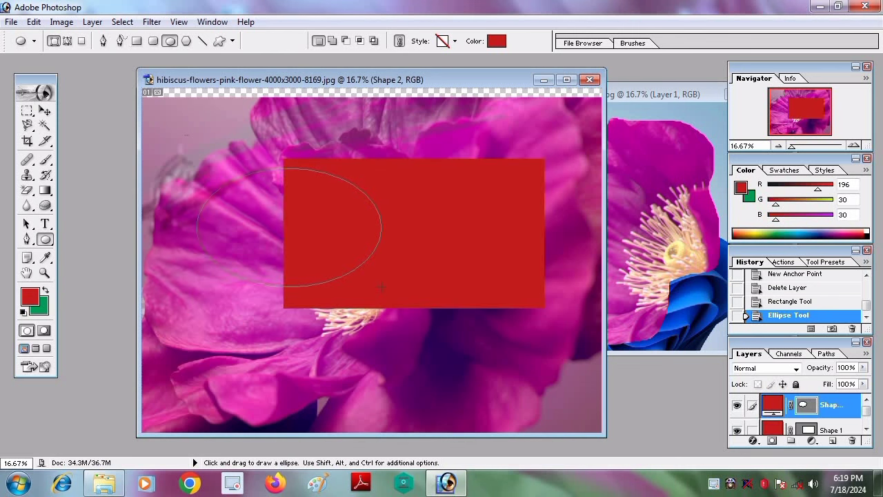
pyautogui.click(45, 239)
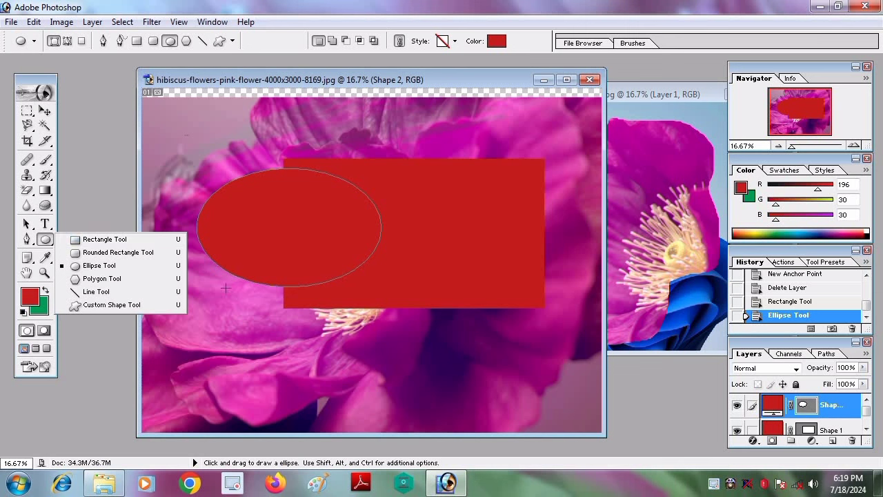
pyautogui.moveTo(226, 289); pyautogui.dragTo(462, 398)
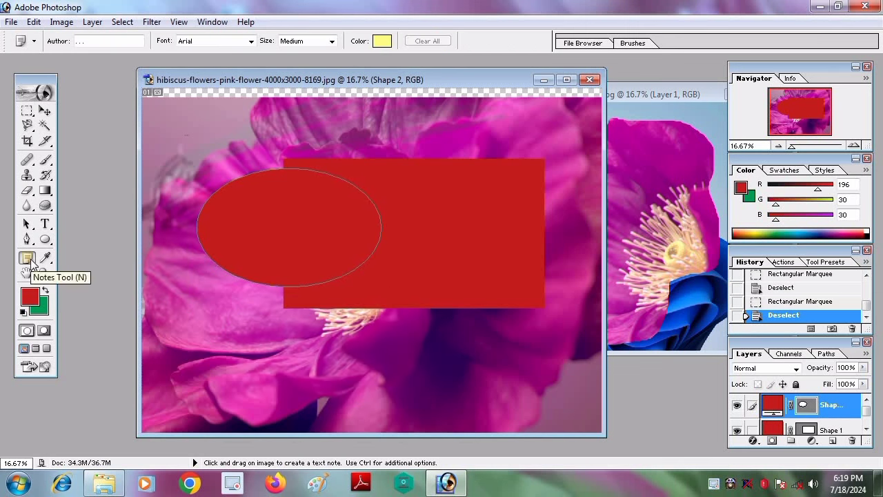
# - Place blank notes near the red ellipse, on the red shape, and above the rectangle
pyautogui.click(184, 185)
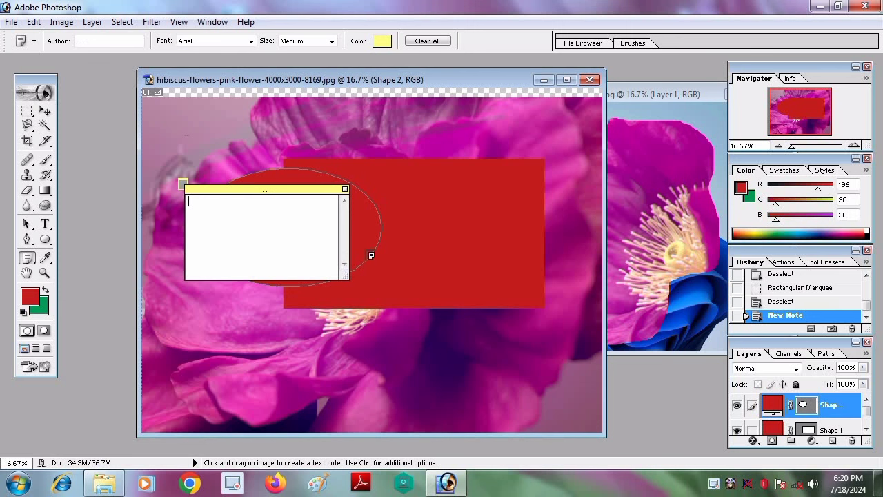
pyautogui.click(416, 233)
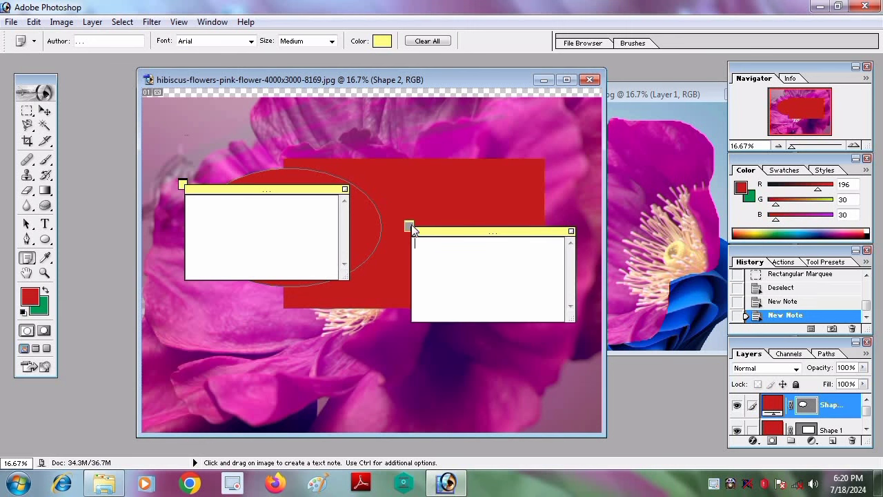
pyautogui.click(45, 260)
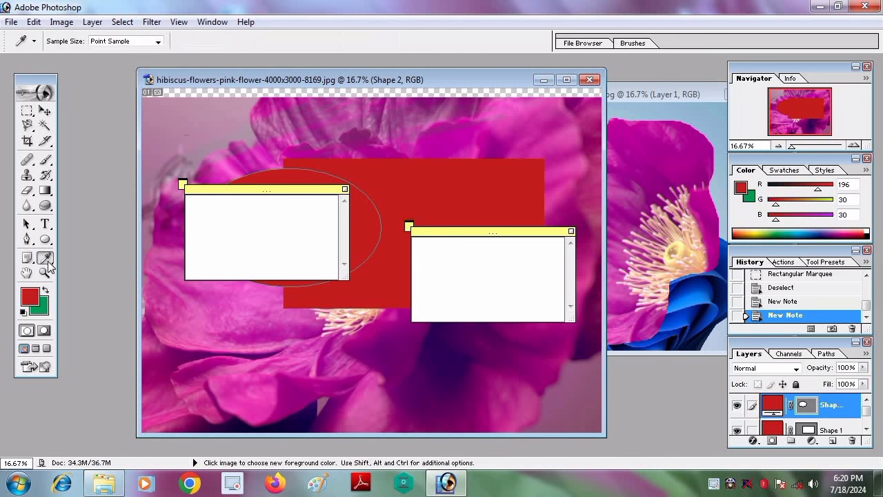
pyautogui.rightClick(48, 263)
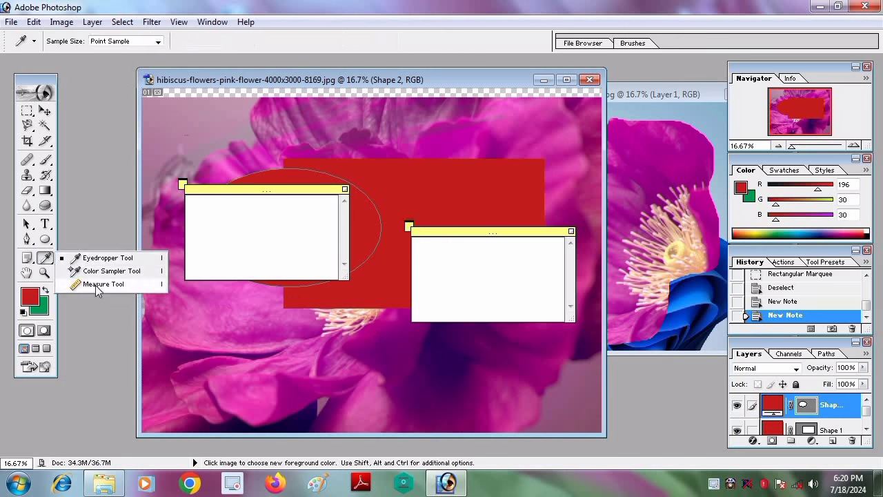
pyautogui.press('n')
pyautogui.click(356, 155)
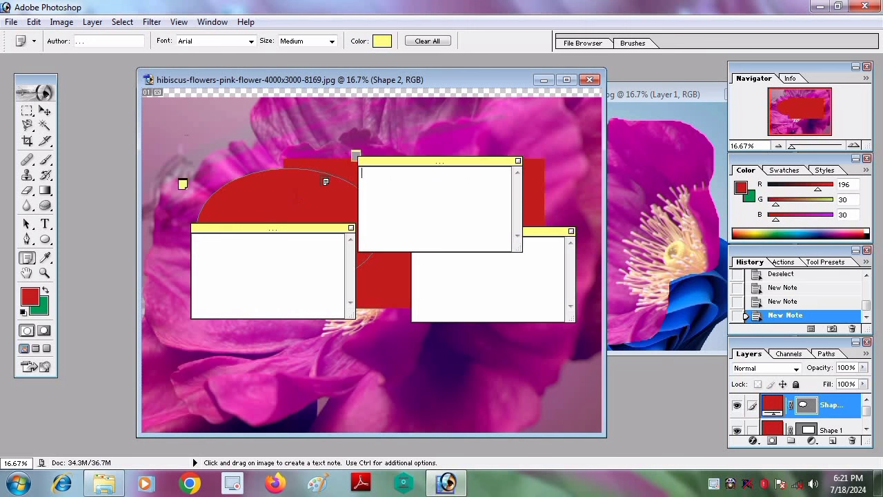
pyautogui.click(47, 258)
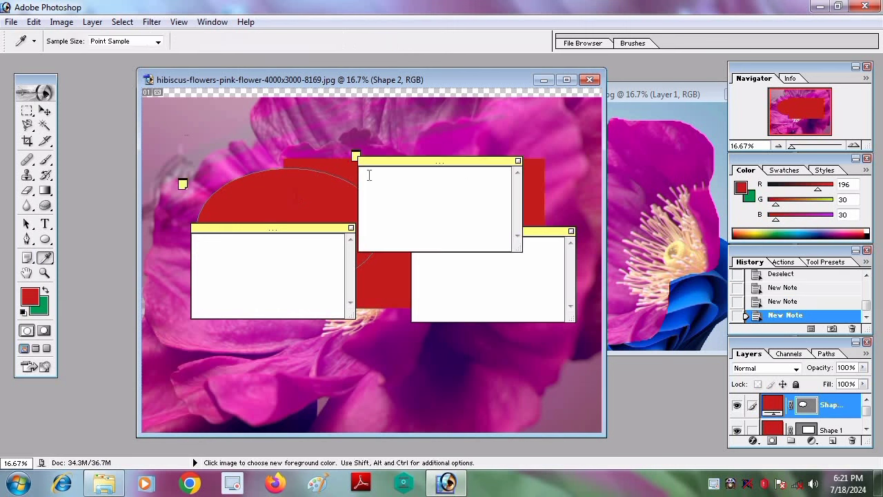
# - Sample several photo colours with the Eyedropper, ending on pink R194 G102 B168
pyautogui.press('n')
pyautogui.click(45, 257)
pyautogui.click(201, 131)
pyautogui.click(213, 155)
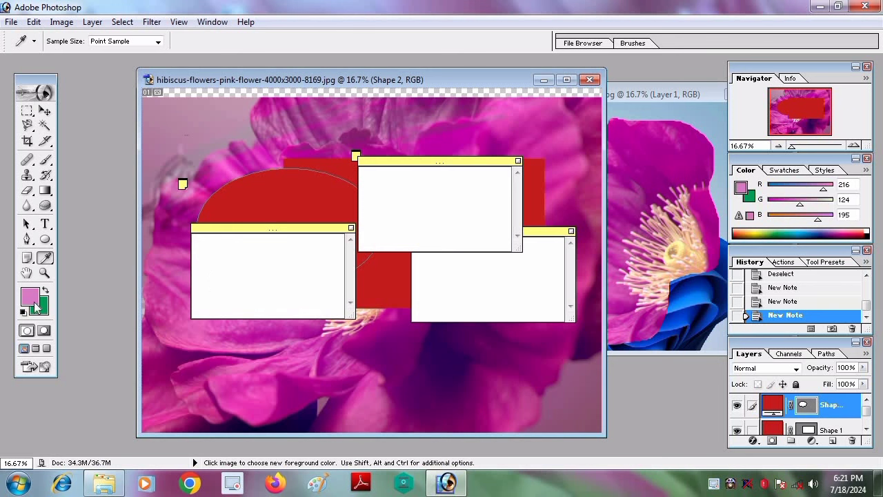
pyautogui.click(279, 333)
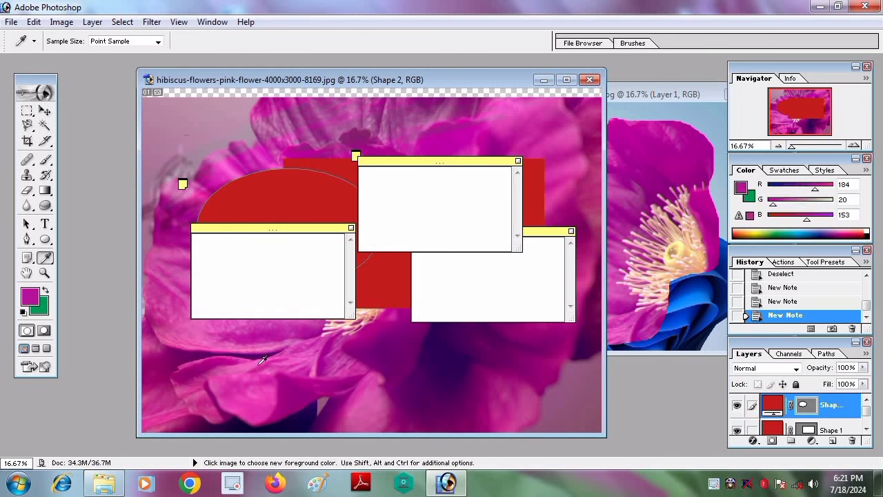
pyautogui.click(565, 381)
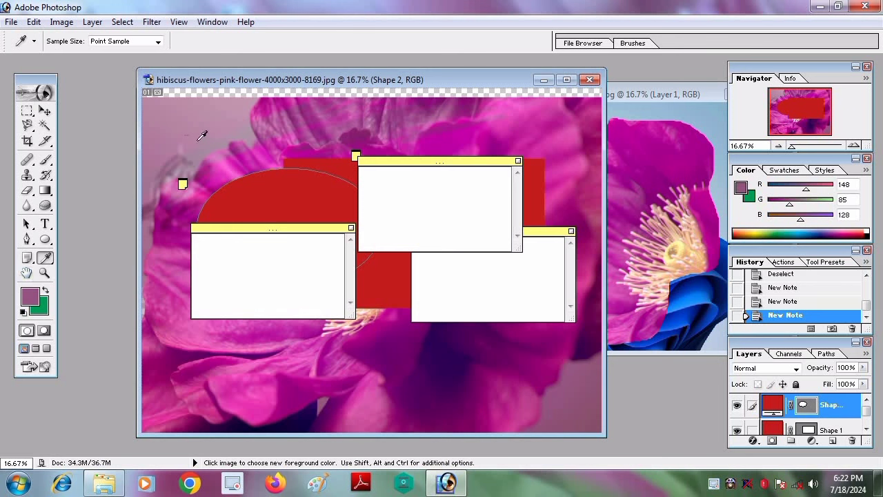
pyautogui.click(198, 139)
pyautogui.click(26, 273)
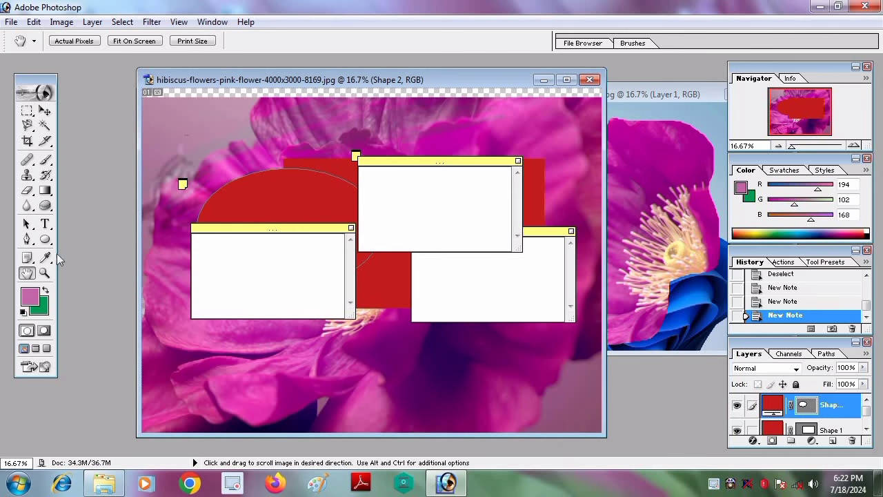
# - Zoom out to 8.33%, then zoom back in to 300% on the dggdsg text
pyautogui.click(44, 273)
pyautogui.keyDown('alt'); pyautogui.click(299, 181); pyautogui.keyUp('alt')
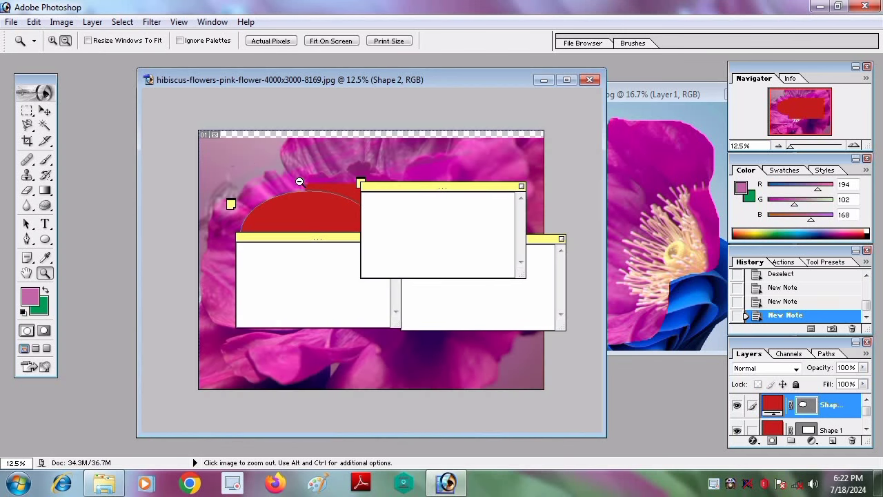
pyautogui.keyDown('alt'); pyautogui.click(302, 184); pyautogui.keyUp('alt')
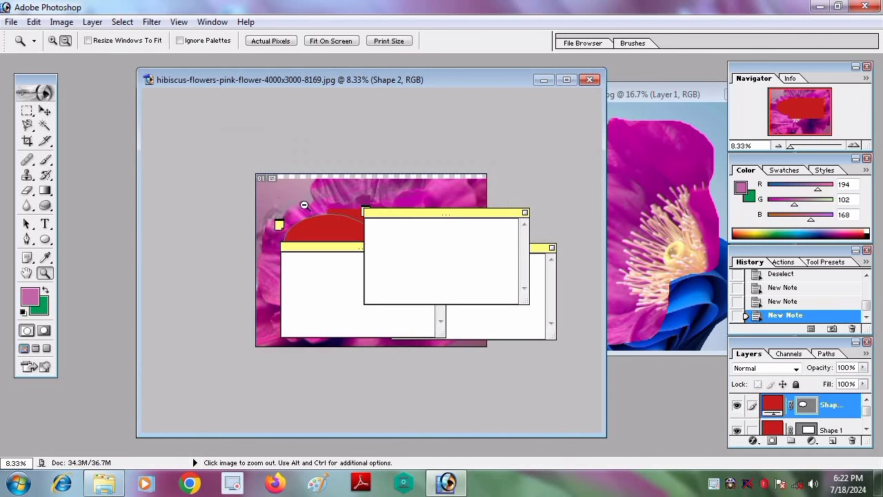
pyautogui.click(52, 41)
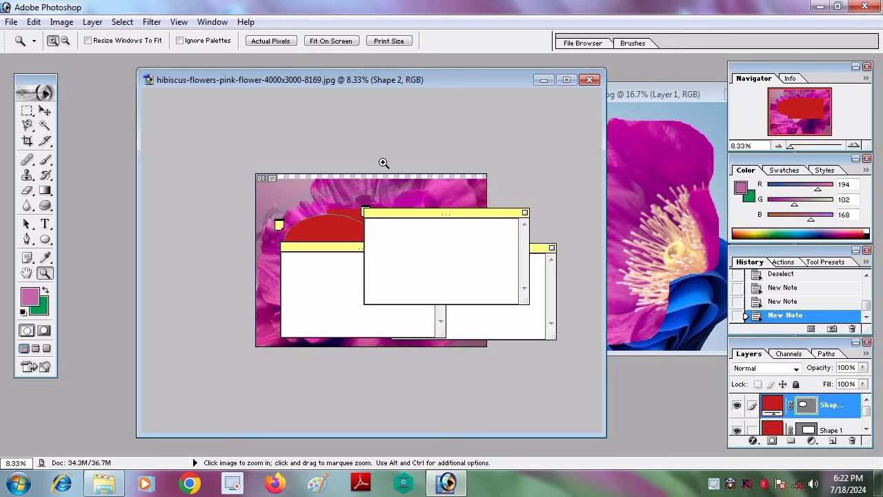
pyautogui.click(363, 200)
pyautogui.click(360, 224)
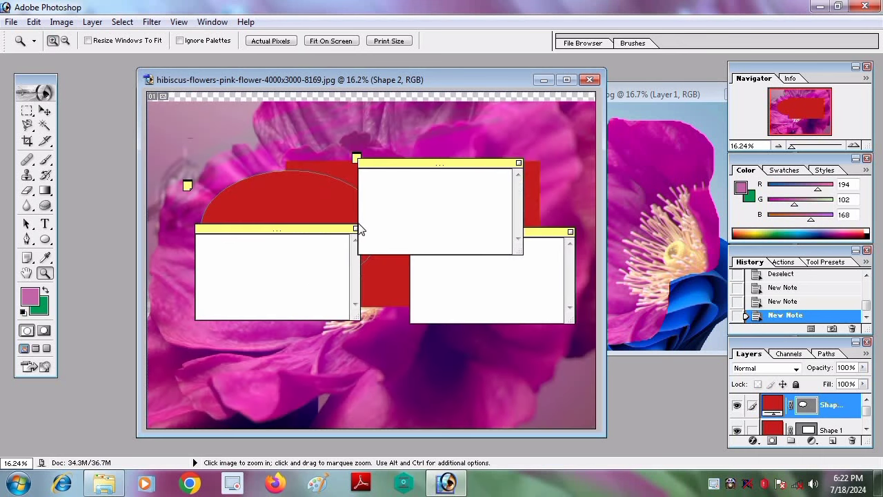
pyautogui.click(173, 173)
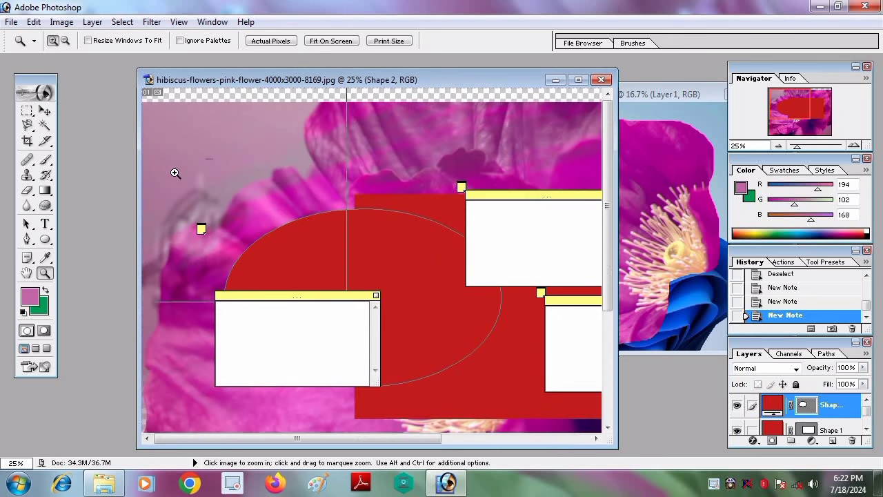
pyautogui.click(256, 213)
pyautogui.click(352, 278)
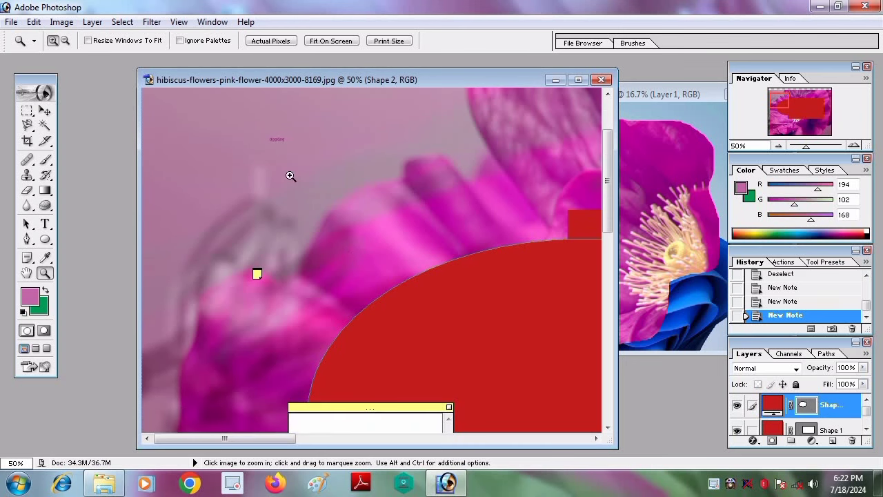
pyautogui.click(282, 146)
pyautogui.click(283, 148)
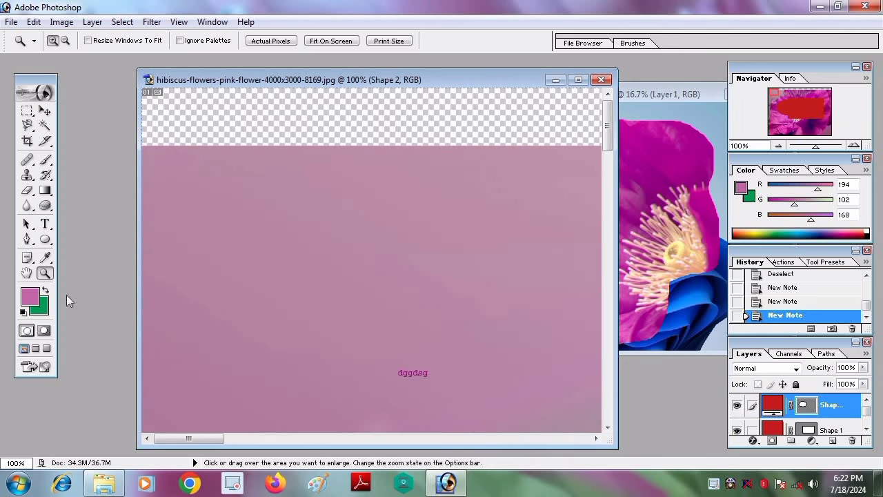
pyautogui.click(434, 385)
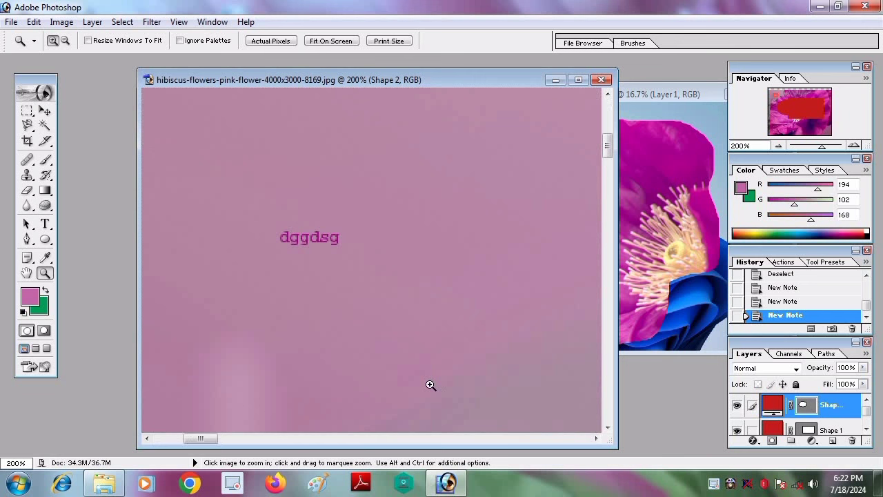
pyautogui.click(302, 265)
# - Scroll and pan around the 300% view of the dggdsg text
pyautogui.scroll(-1, 213, 188)
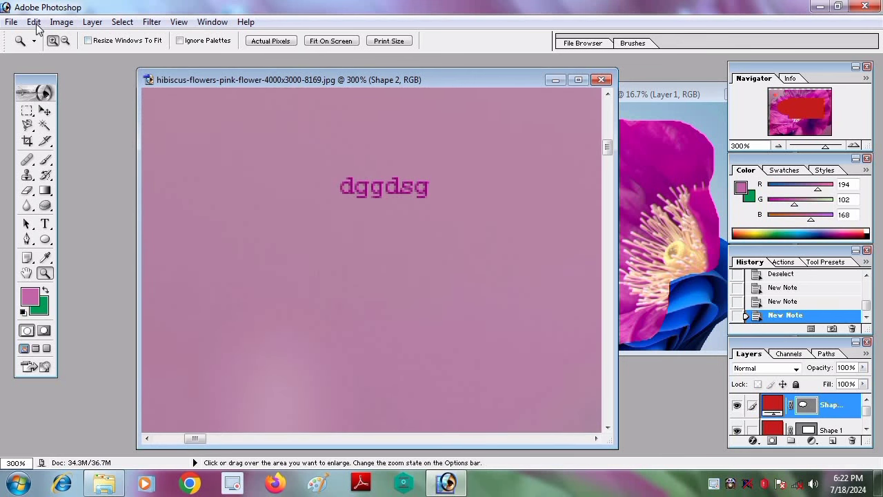
pyautogui.press('h')
pyautogui.scroll(3, 306, 162)
pyautogui.scroll(2, 296, 221)
pyautogui.scroll(-2, 290, 248)
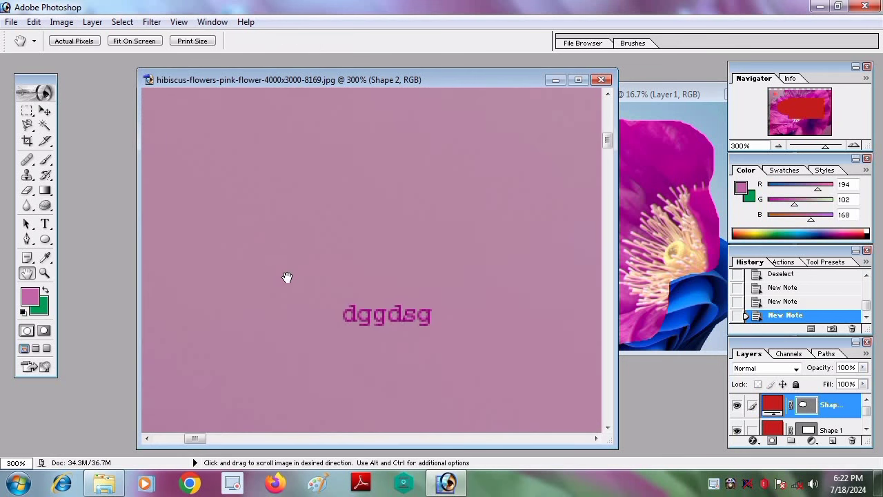
pyautogui.scroll(-1, 267, 196)
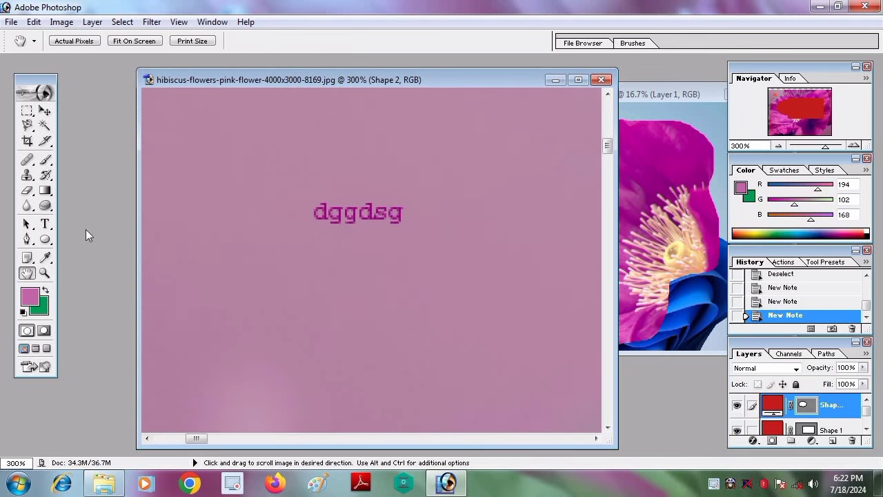
# - Zoom back out from 300% to 8.33%, revealing the whole flower and notes
pyautogui.click(44, 273)
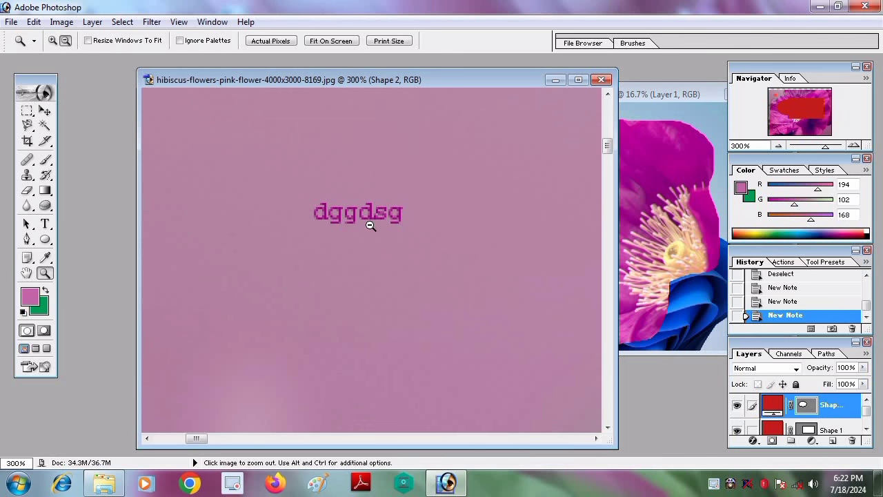
pyautogui.keyDown('alt'); pyautogui.click(368, 226); pyautogui.keyUp('alt')
pyautogui.keyDown('alt'); pyautogui.click(368, 226); pyautogui.keyUp('alt')
pyautogui.keyDown('alt'); pyautogui.click(368, 226); pyautogui.keyUp('alt')
pyautogui.keyDown('alt'); pyautogui.click(368, 251); pyautogui.keyUp('alt')
pyautogui.keyDown('alt'); pyautogui.click(308, 235); pyautogui.keyUp('alt')
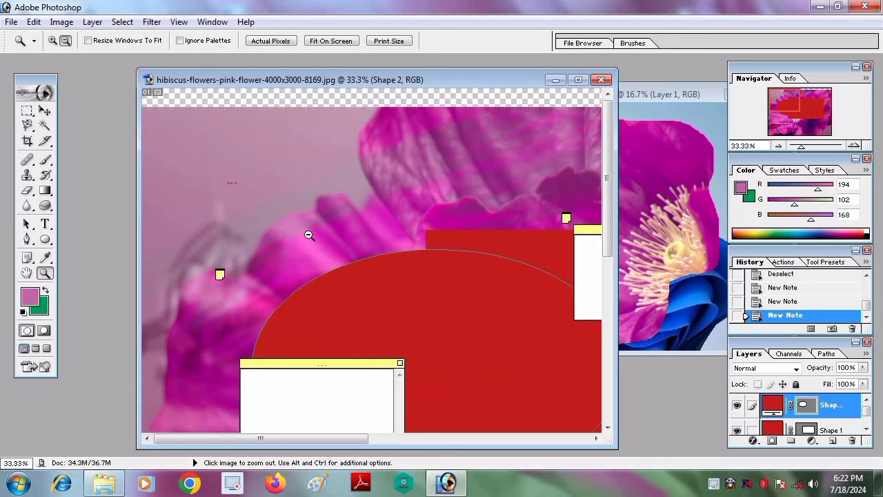
pyautogui.keyDown('alt'); pyautogui.click(255, 215); pyautogui.keyUp('alt')
pyautogui.keyDown('alt'); pyautogui.click(403, 309); pyautogui.keyUp('alt')
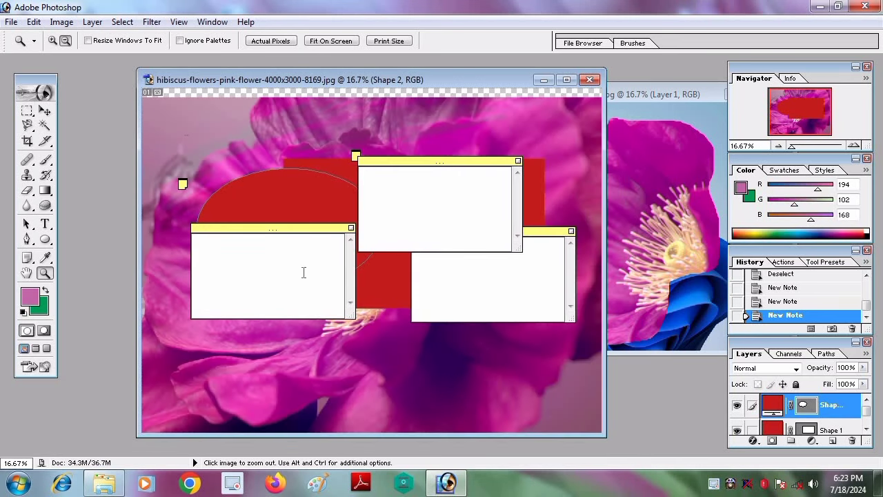
pyautogui.keyDown('alt'); pyautogui.click(189, 140); pyautogui.keyUp('alt')
pyautogui.keyDown('alt'); pyautogui.click(230, 166); pyautogui.keyUp('alt')
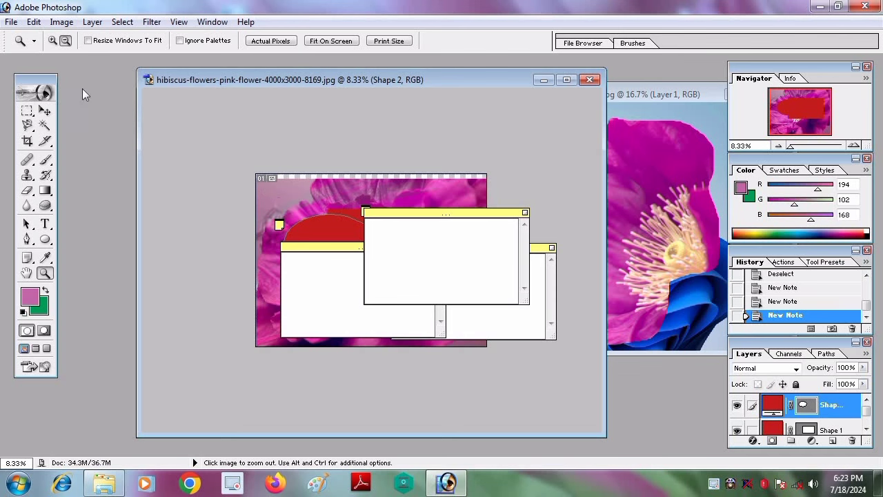
# - Zoom back in closely on the dggdsg text in the upper-left background
pyautogui.click(53, 40)
pyautogui.click(276, 199)
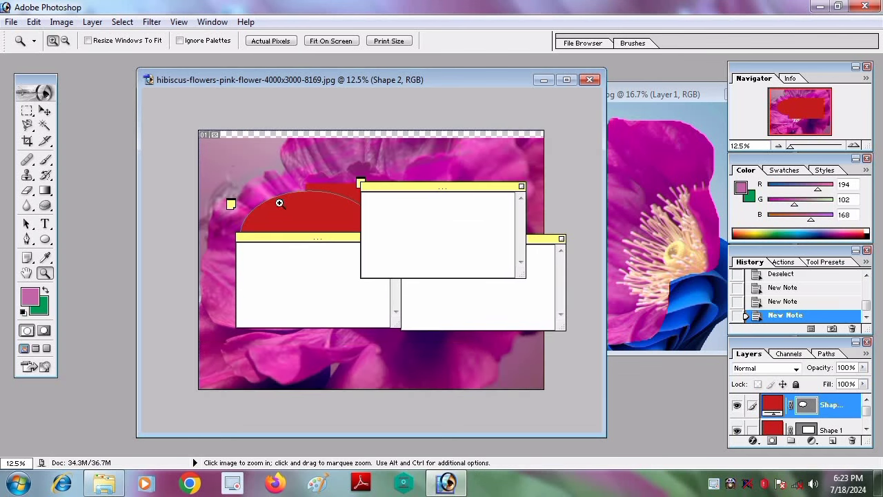
pyautogui.click(229, 180)
pyautogui.click(182, 135)
pyautogui.click(195, 169)
pyautogui.click(232, 195)
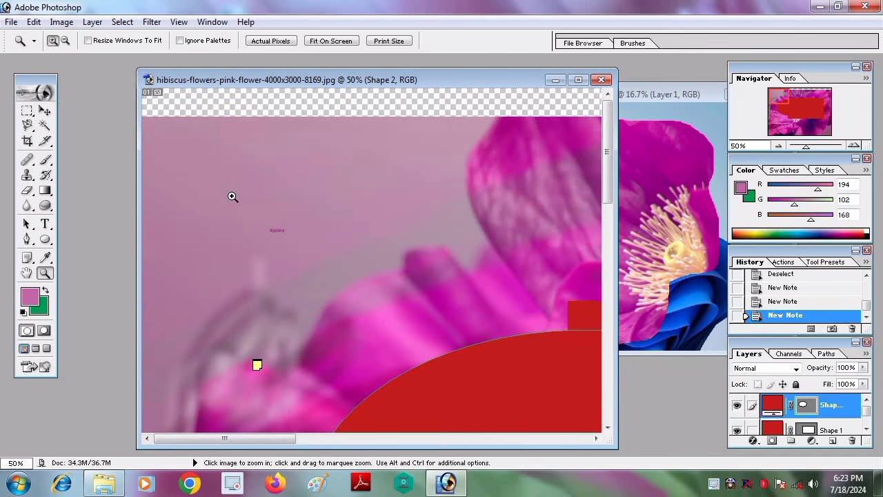
pyautogui.click(285, 246)
pyautogui.moveTo(286, 246); pyautogui.dragTo(344, 290)
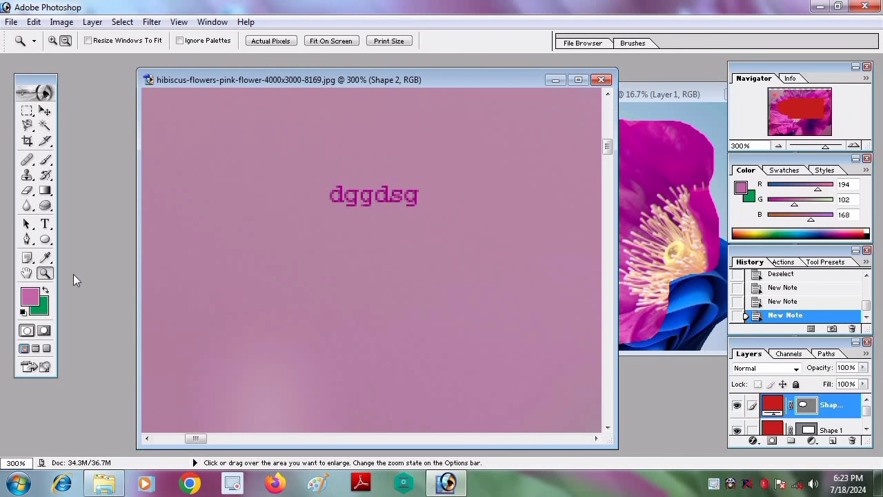